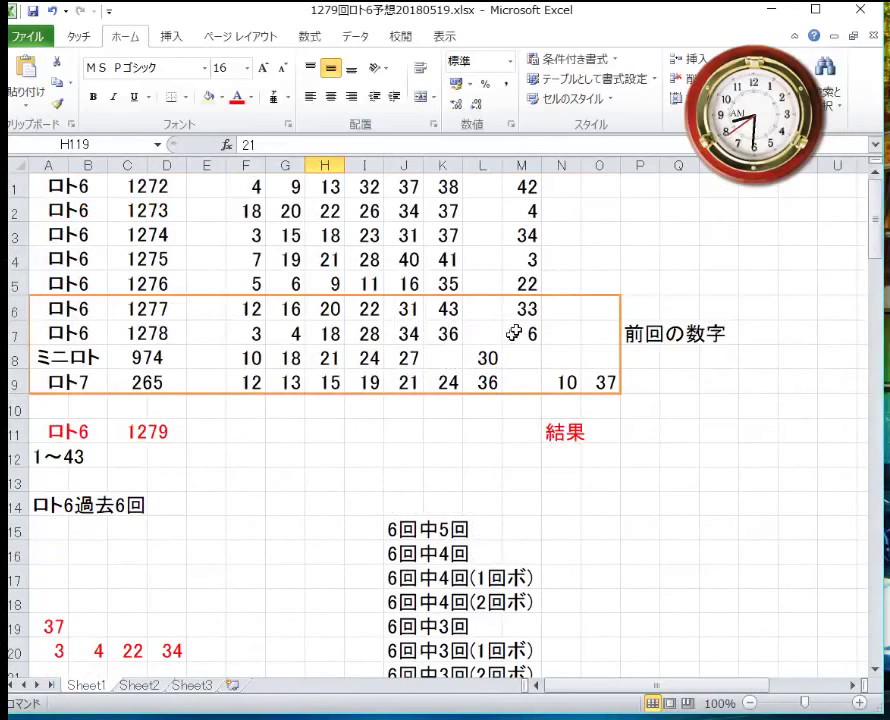
Step: Examine the past Loto 6 draws in rows 1–7, the reference draws in rows 6–9, and the frequency and extracted-number lists below them
{"action": "left_click_drag", "start_coordinate": [520, 338], "coordinate": [79, 197]}
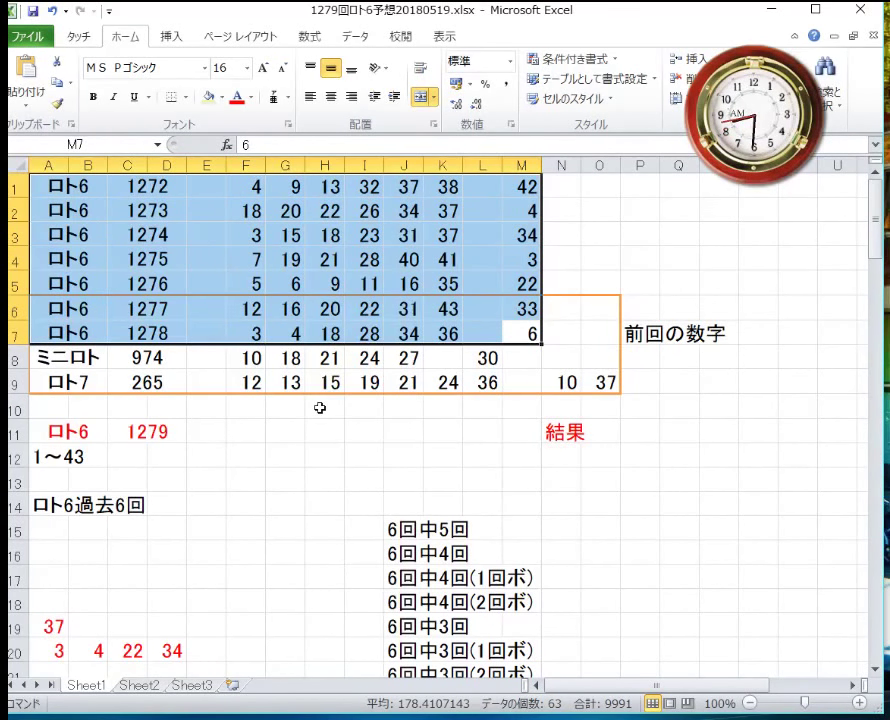
{"action": "scroll", "coordinate": [319, 408], "scroll_direction": "down", "scroll_amount": 4}
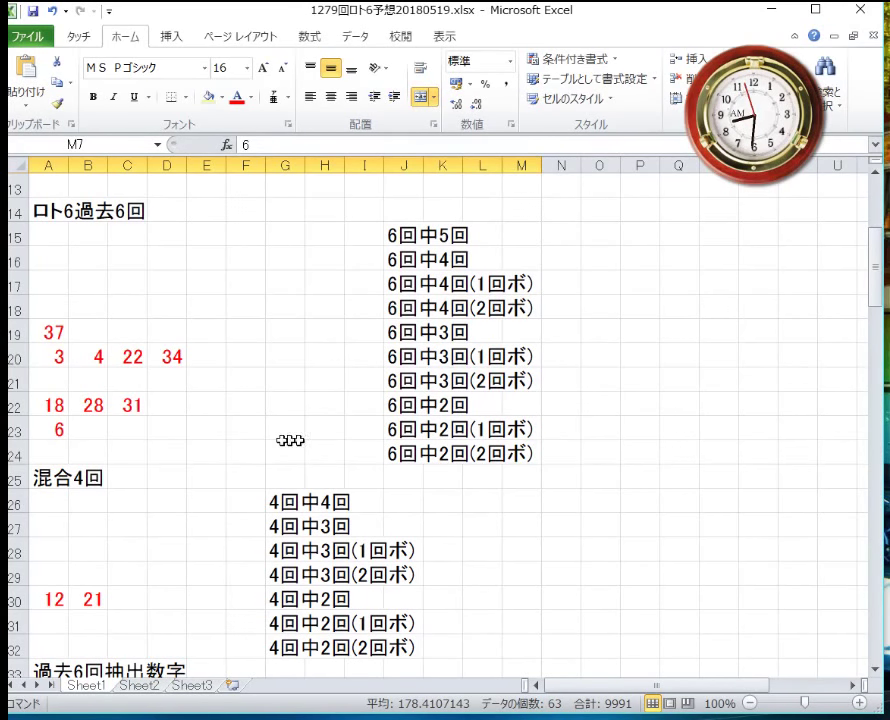
{"action": "scroll", "coordinate": [283, 441], "scroll_direction": "up", "scroll_amount": 4}
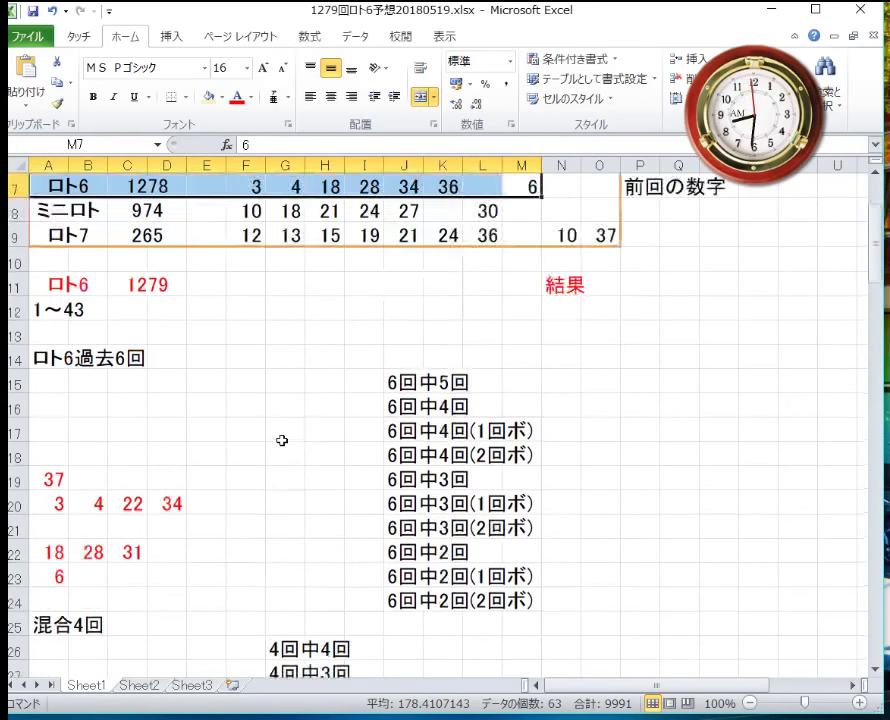
{"action": "left_click_drag", "start_coordinate": [582, 377], "coordinate": [75, 310]}
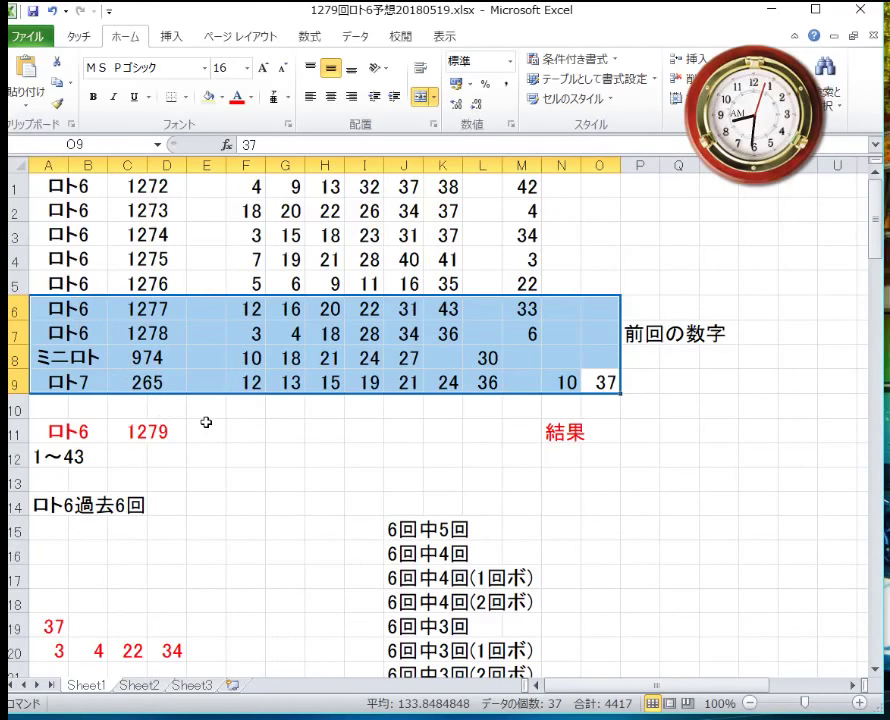
{"action": "scroll", "coordinate": [208, 424], "scroll_direction": "down", "scroll_amount": 5}
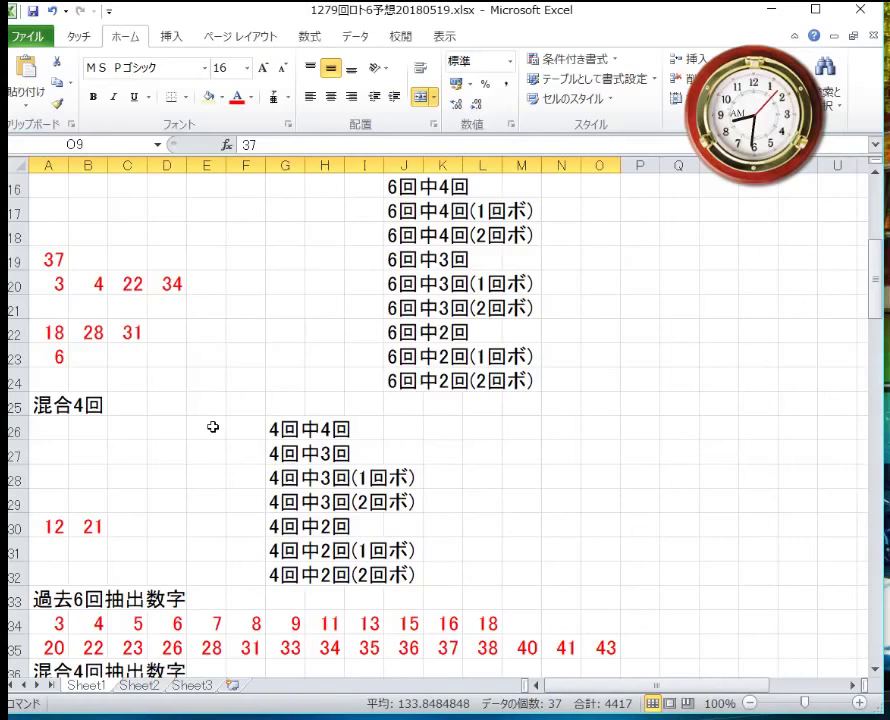
{"action": "scroll", "coordinate": [213, 427], "scroll_direction": "down", "scroll_amount": 4}
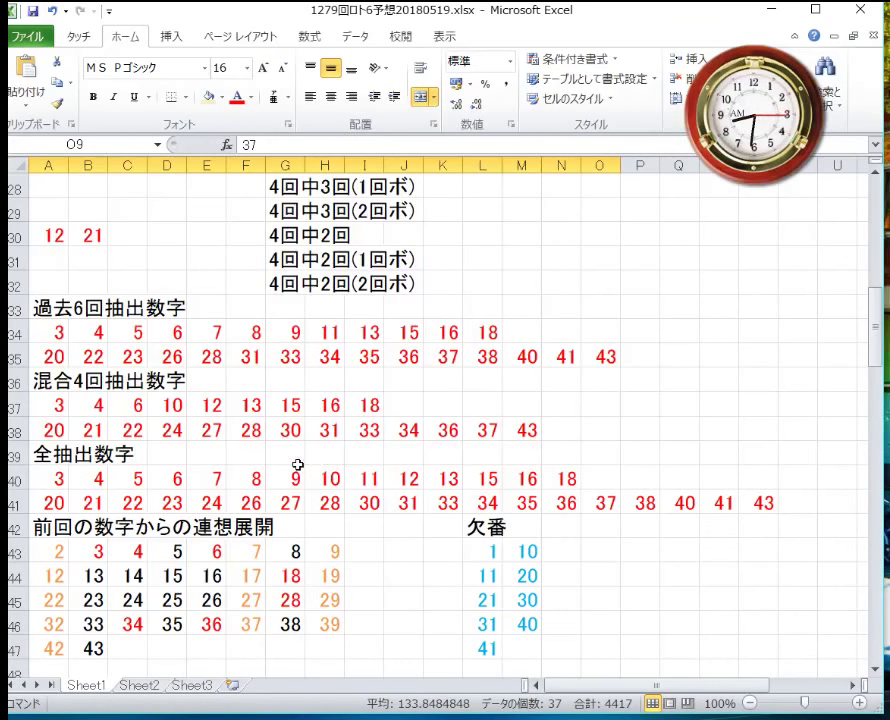
{"action": "scroll", "coordinate": [299, 466], "scroll_direction": "down", "scroll_amount": 2}
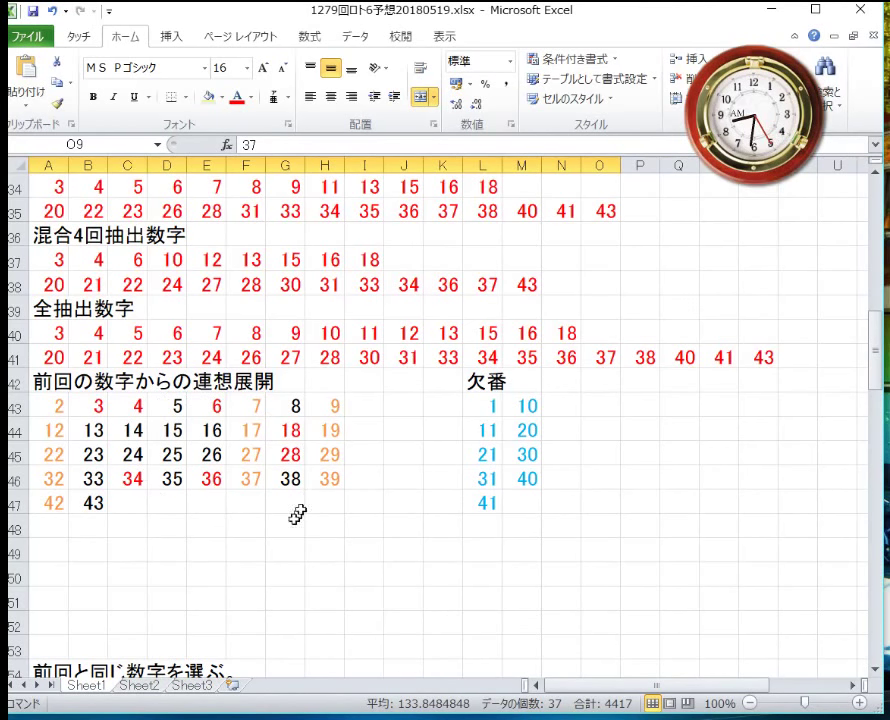
{"action": "scroll", "coordinate": [326, 506], "scroll_direction": "down", "scroll_amount": 5}
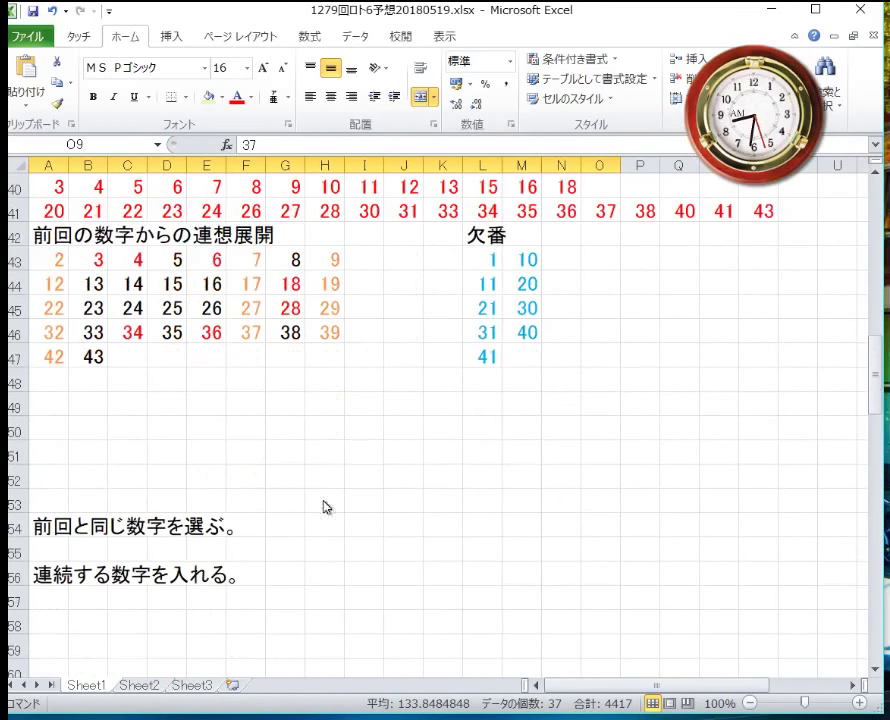
Step: Examine the selection notes and the lists of all extracted, undrawn and sandwiched numbers, down to the reference draws in rows 117–120
{"action": "scroll", "coordinate": [326, 505], "scroll_direction": "down", "scroll_amount": 10}
{"action": "scroll", "coordinate": [328, 506], "scroll_direction": "up", "scroll_amount": 10}
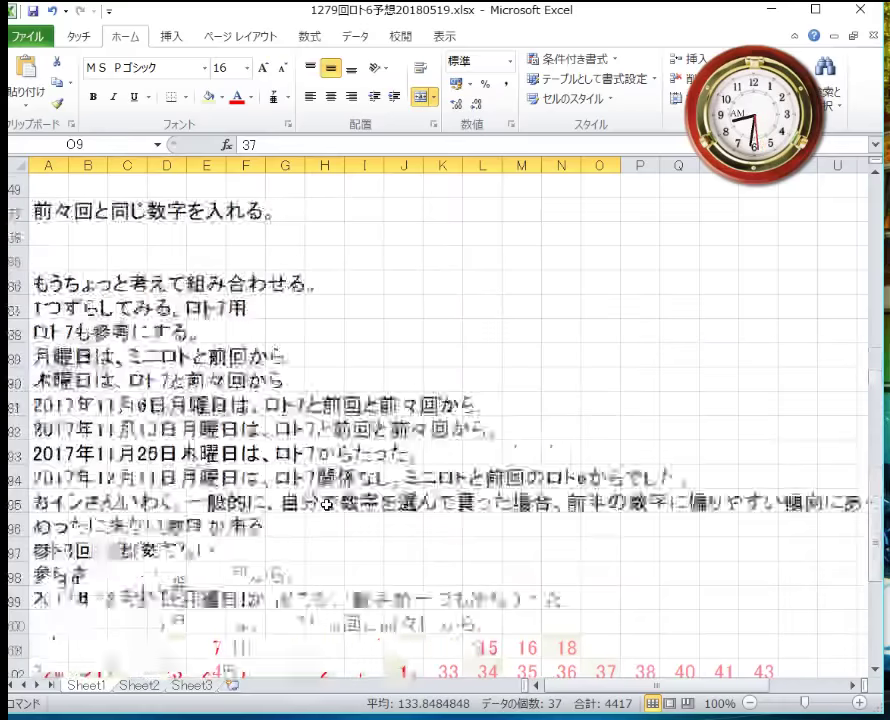
{"action": "scroll", "coordinate": [341, 528], "scroll_direction": "up", "scroll_amount": 5}
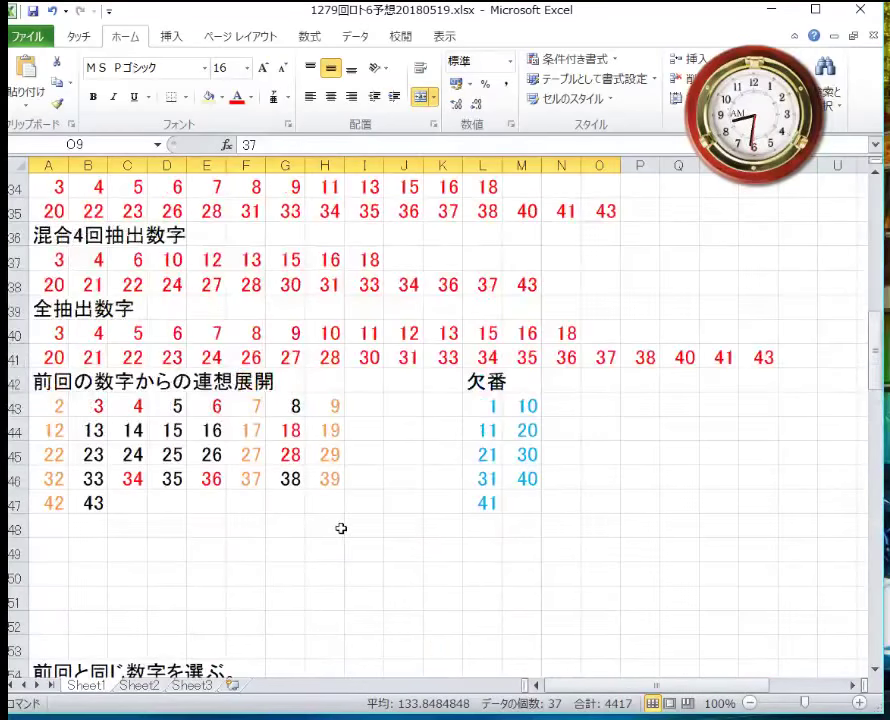
{"action": "scroll", "coordinate": [341, 528], "scroll_direction": "down", "scroll_amount": 18}
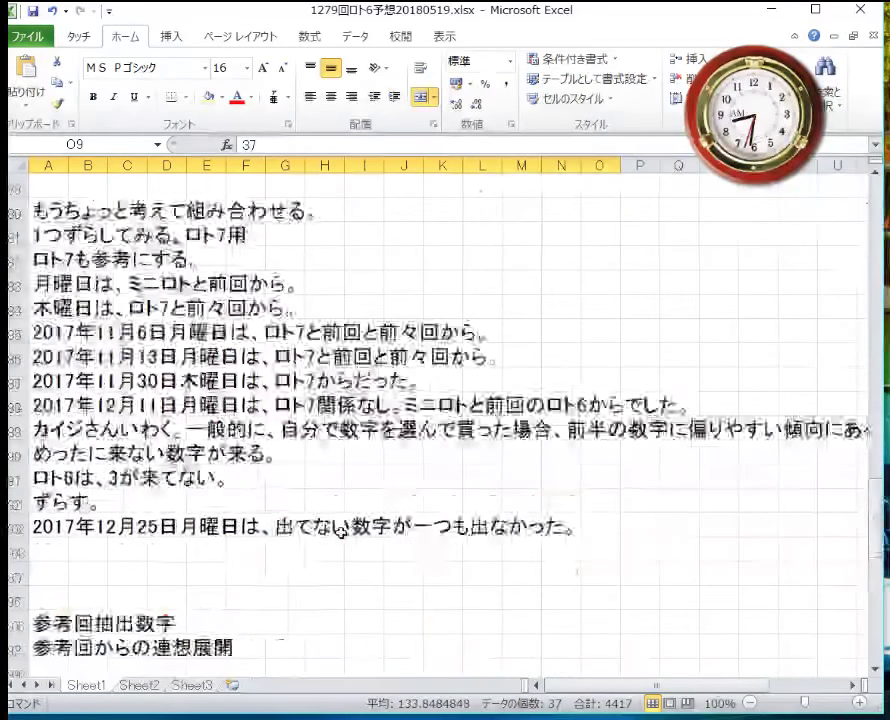
{"action": "scroll", "coordinate": [341, 533], "scroll_direction": "down", "scroll_amount": 2}
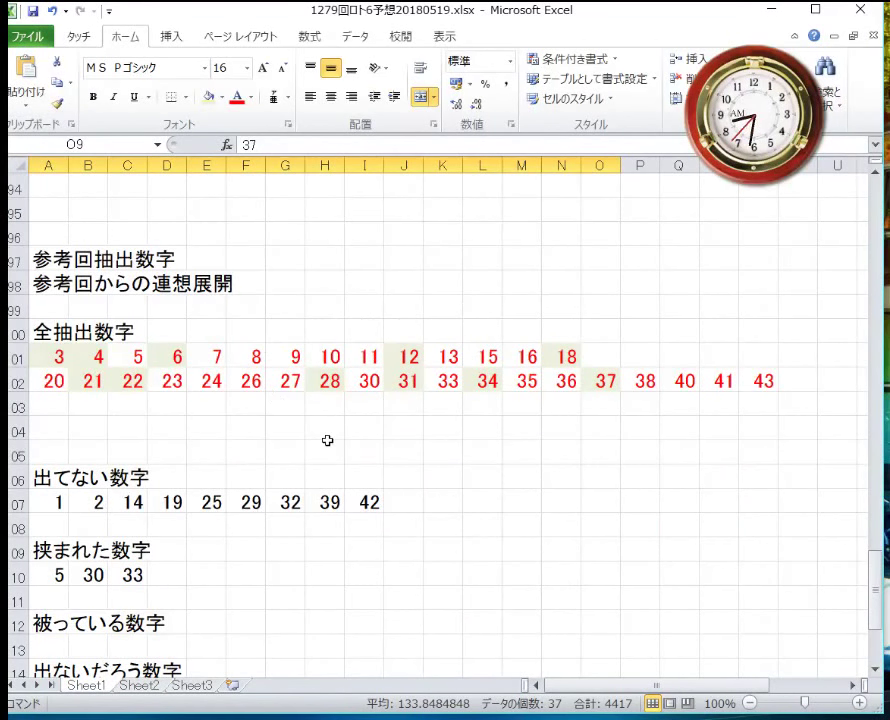
{"action": "scroll", "coordinate": [328, 441], "scroll_direction": "down", "scroll_amount": 2}
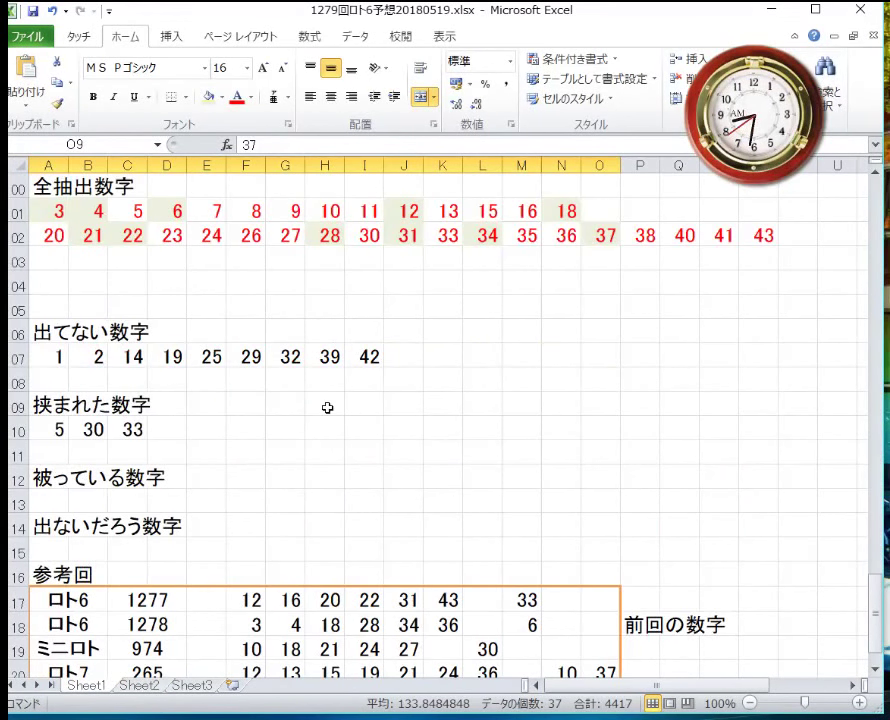
{"action": "scroll", "coordinate": [203, 475], "scroll_direction": "down", "scroll_amount": 3}
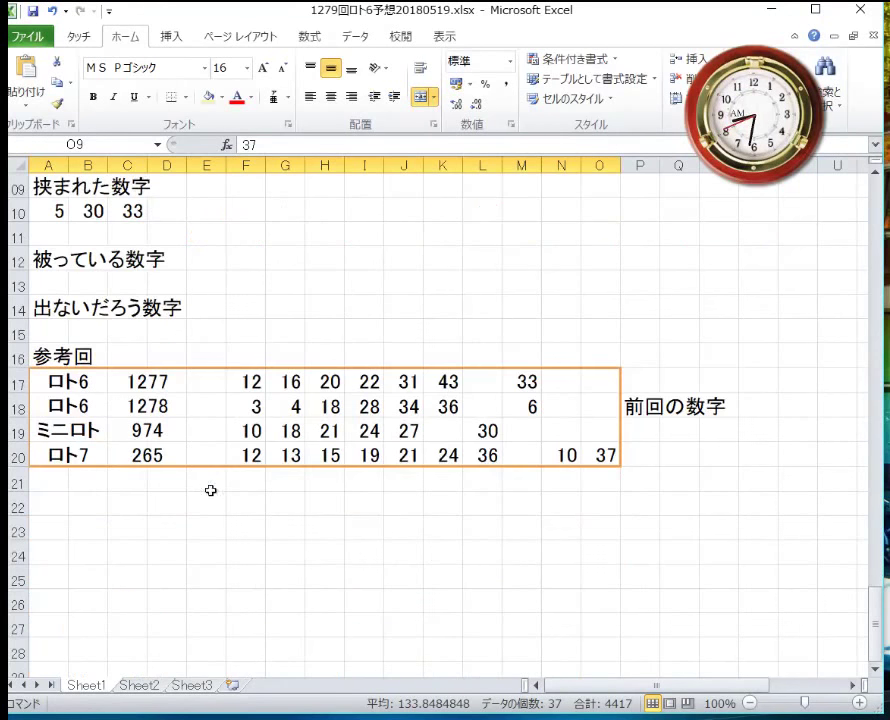
{"action": "scroll", "coordinate": [330, 495], "scroll_direction": "down", "scroll_amount": 2}
Step: Enter 1 as the first number in each of cells A124 to A127, below the reference draws
{"action": "left_click", "coordinate": [100, 455]}
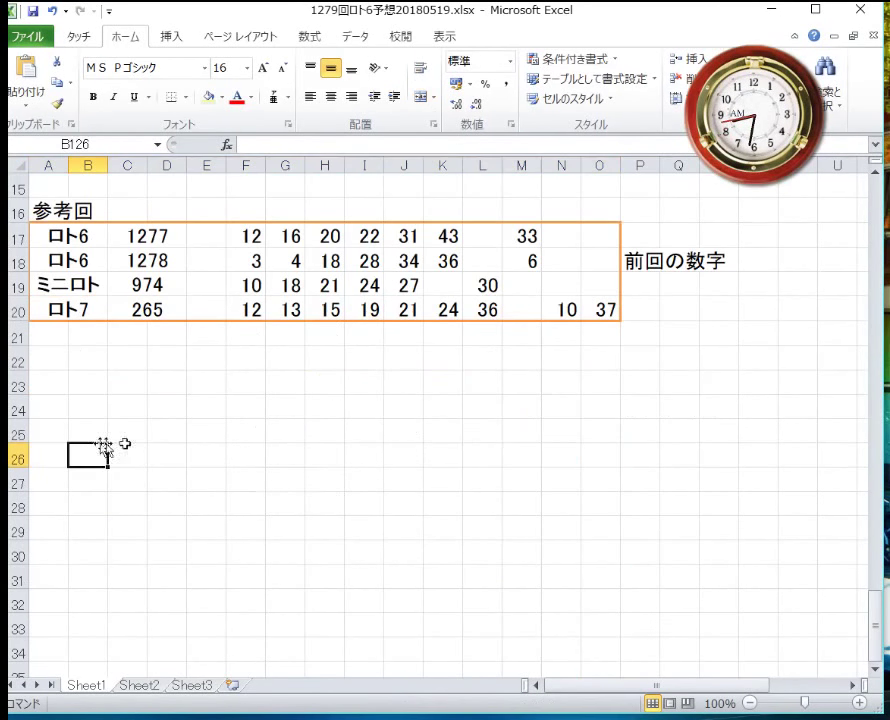
{"action": "key", "text": "Up"}
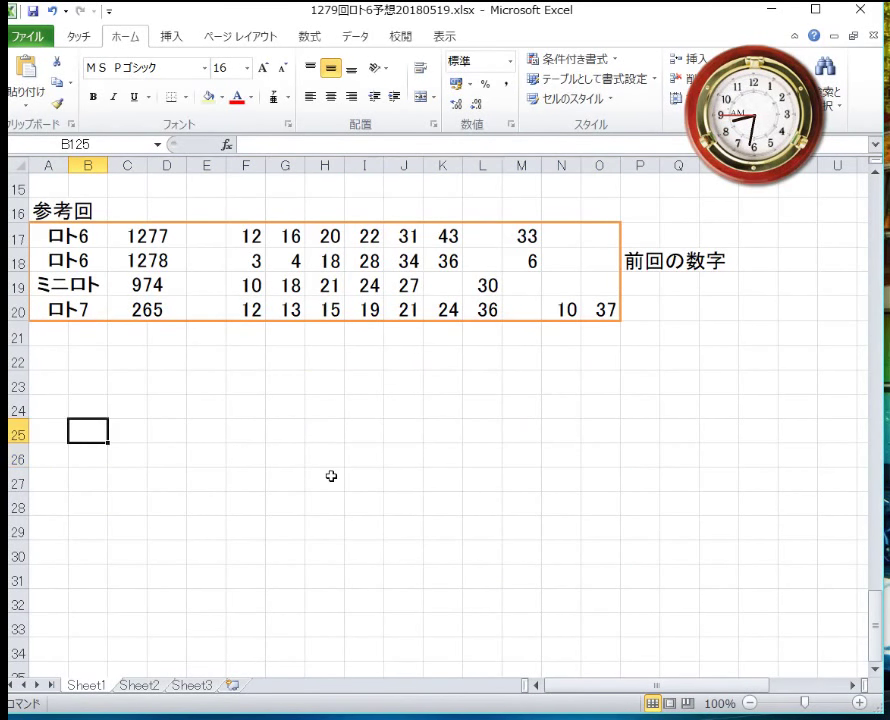
{"action": "key", "text": "Left"}
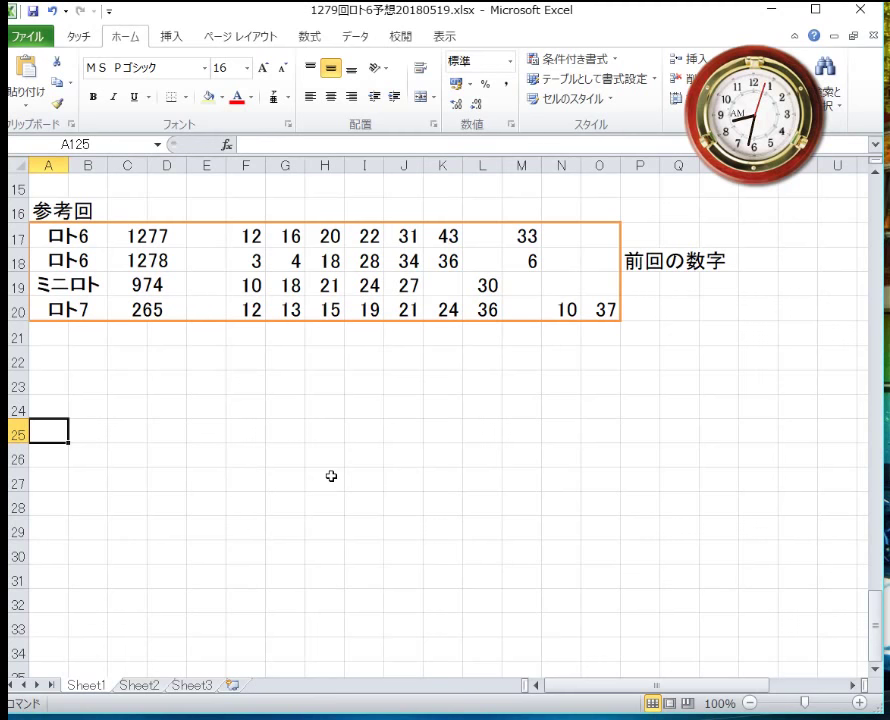
{"action": "key", "text": "Up"}
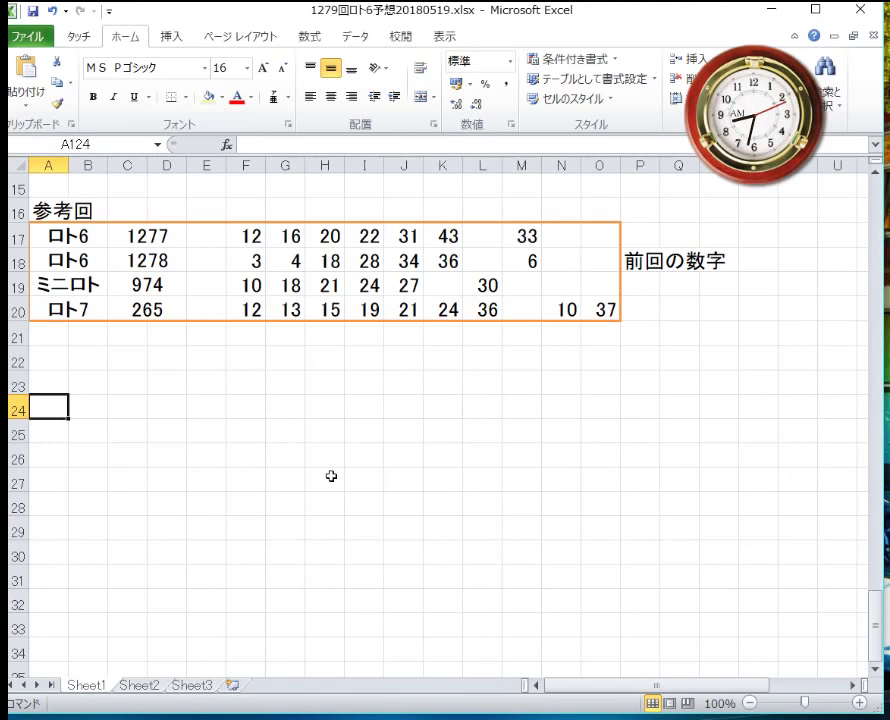
{"action": "type", "text": "1"}
{"action": "key", "text": "Return"}
{"action": "type", "text": "1"}
{"action": "key", "text": "Return"}
{"action": "type", "text": "1"}
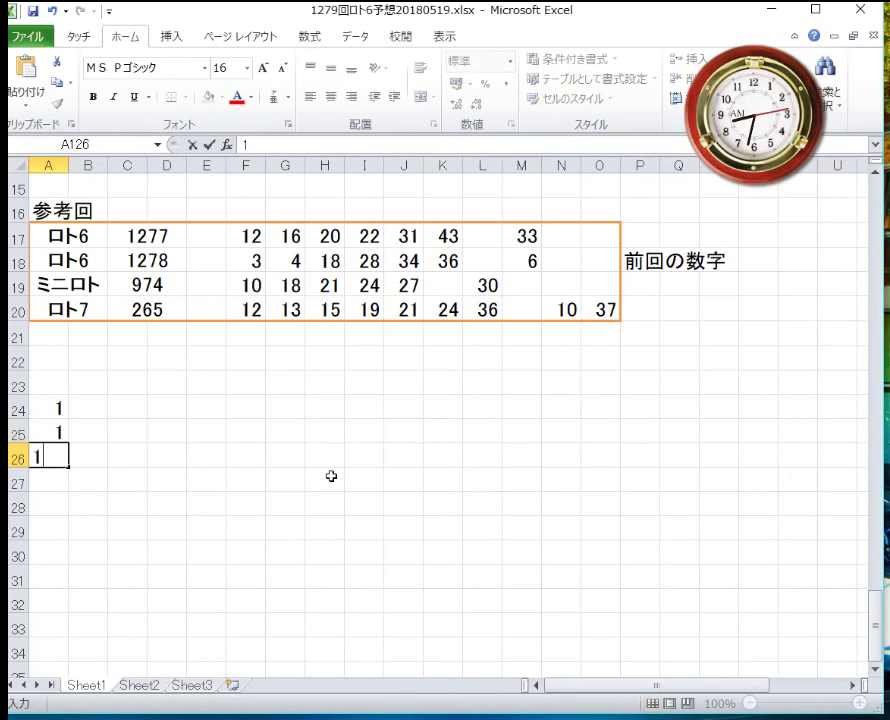
{"action": "key", "text": "Return"}
{"action": "type", "text": "1"}
Step: Enter 8 in B127, and start row 128 with 1 and 8 in A128 and B128
{"action": "key", "text": "Tab"}
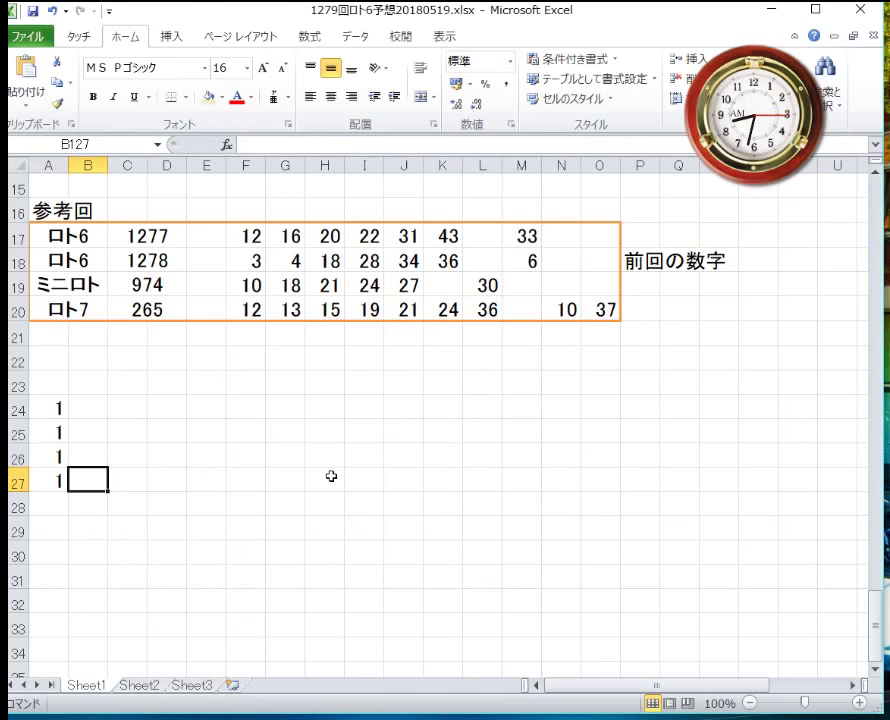
{"action": "type", "text": "8"}
{"action": "key", "text": "Return"}
{"action": "type", "text": "1"}
{"action": "key", "text": "Tab"}
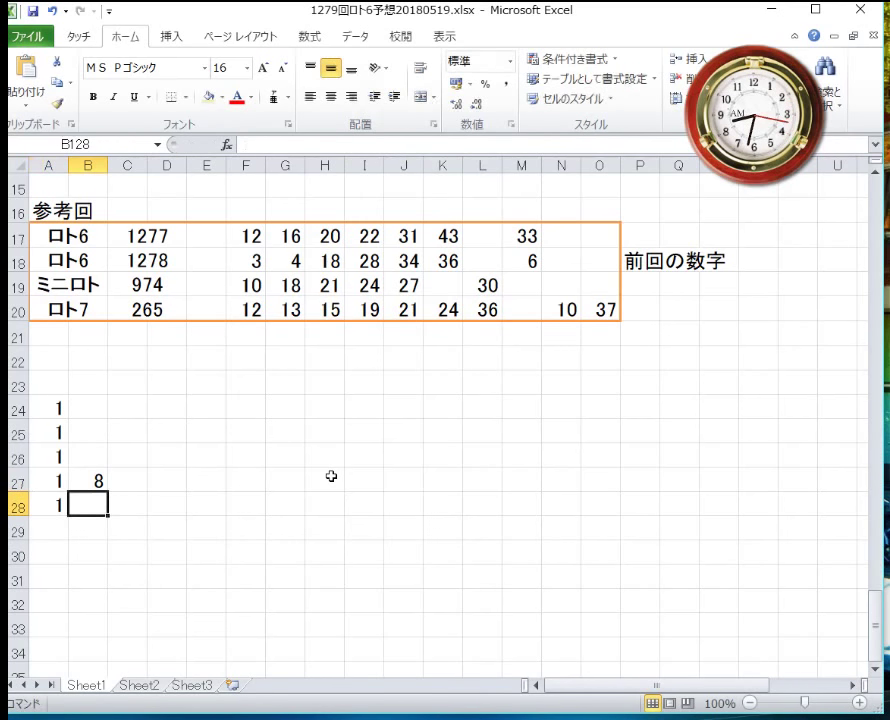
{"action": "type", "text": "8"}
{"action": "key", "text": "Down"}
{"action": "key", "text": "Left"}
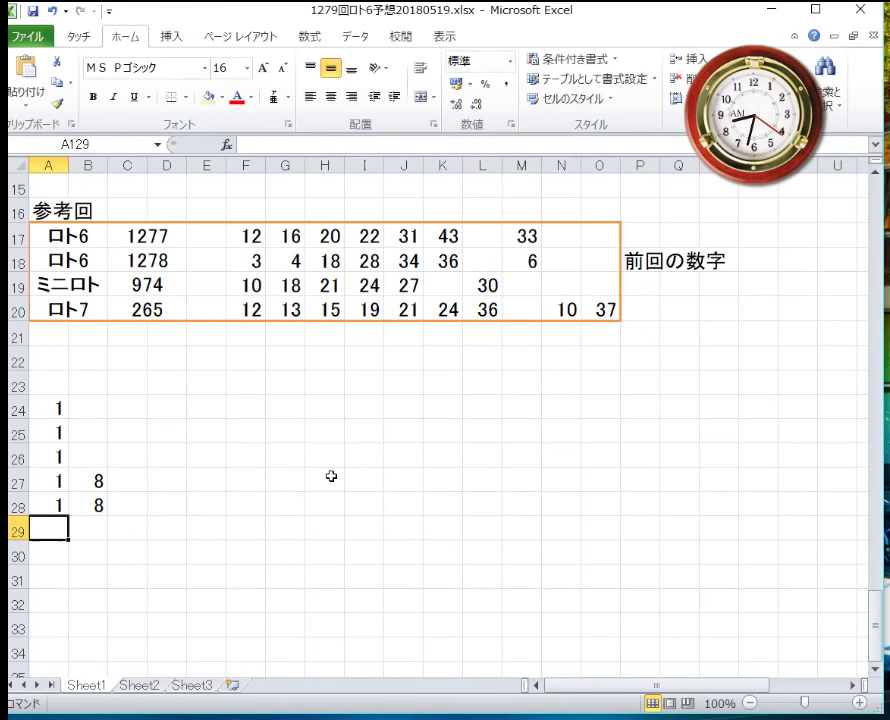
Step: Enter 5 and 8 in A129:B129, and 6 and 8 in A130:B130
{"action": "type", "text": "5"}
{"action": "key", "text": "Right"}
{"action": "type", "text": "8"}
{"action": "key", "text": "Down"}
{"action": "key", "text": "Left"}
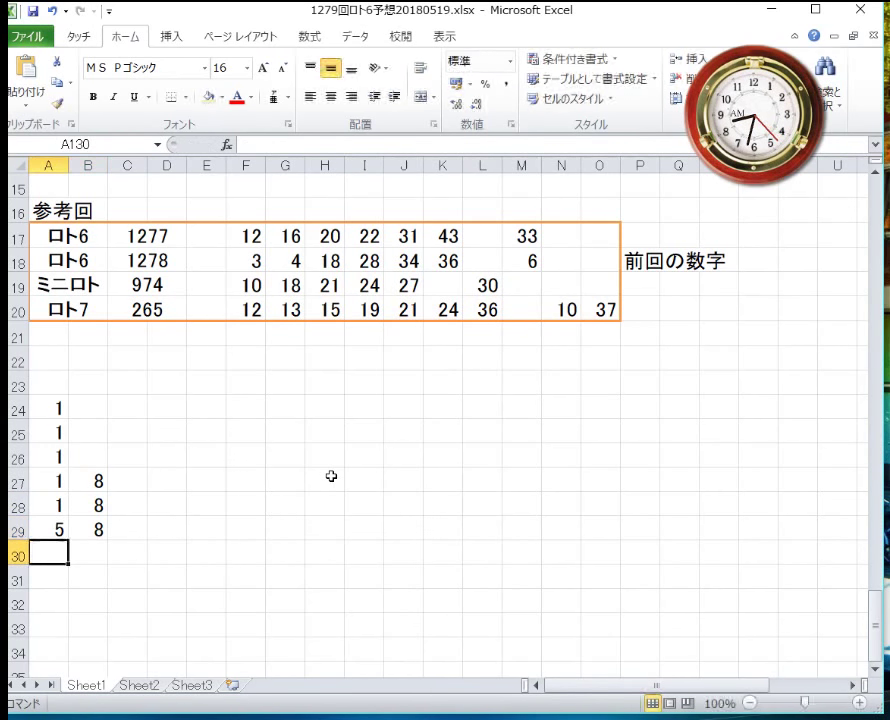
{"action": "type", "text": "6"}
{"action": "key", "text": "Right"}
{"action": "type", "text": "8"}
{"action": "key", "text": "Down"}
{"action": "key", "text": "Left"}
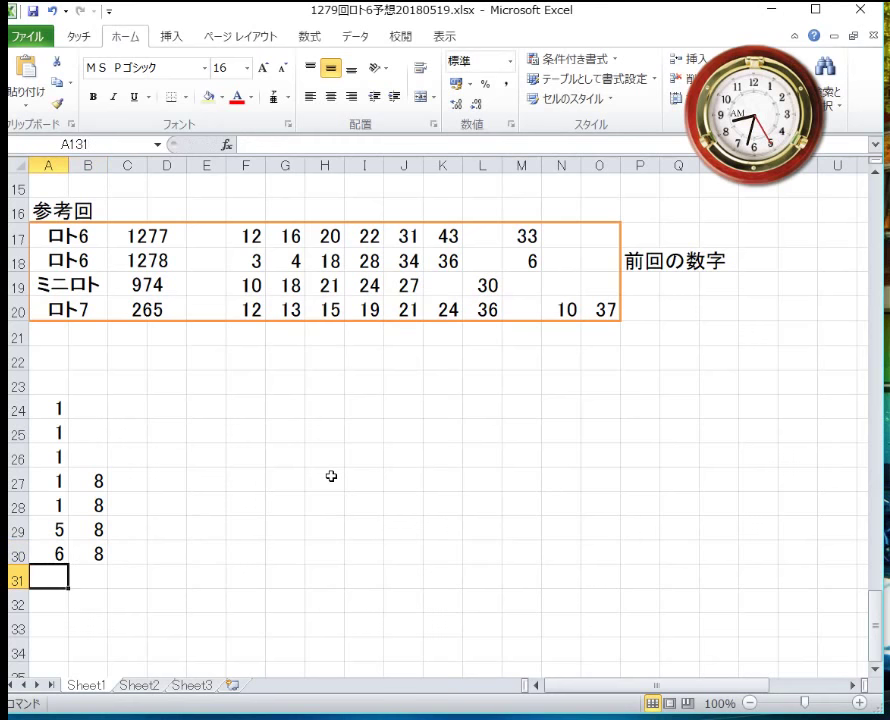
Step: Enter 1, 4 and 7 across cells A131 to C131
{"action": "type", "text": "1"}
{"action": "key", "text": "Right"}
{"action": "type", "text": "4"}
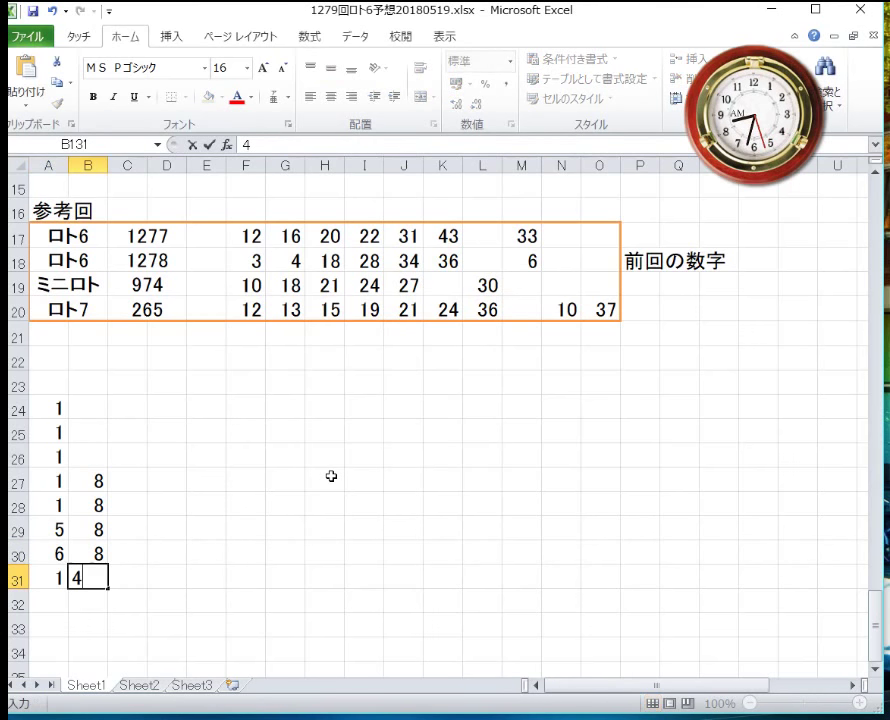
{"action": "key", "text": "Right"}
{"action": "type", "text": "7"}
{"action": "key", "text": "Down"}
{"action": "key", "text": "Left"}
{"action": "key", "text": "Left"}
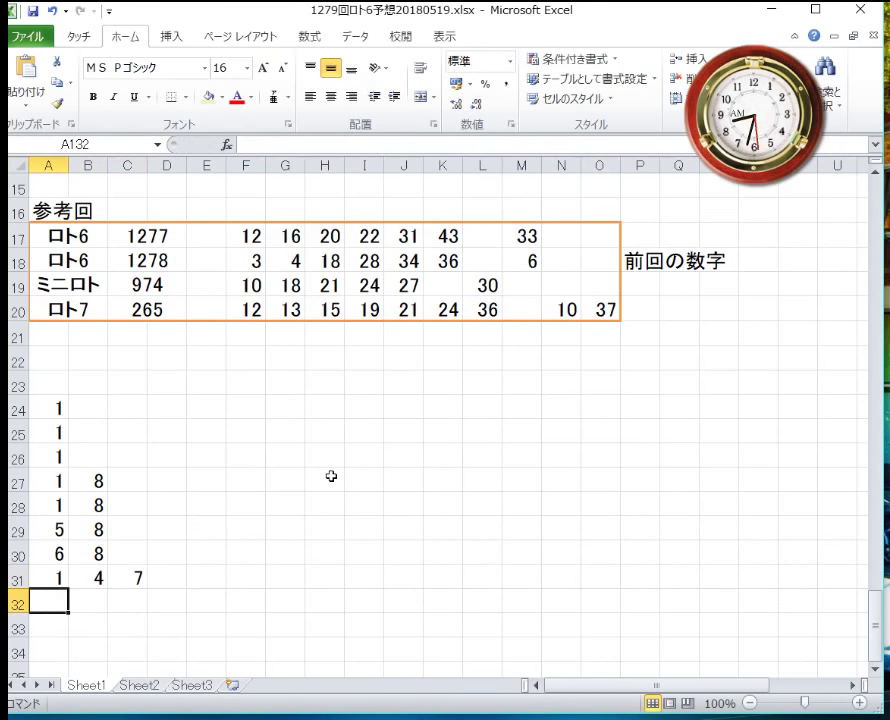
Step: Enter 1, 2 and 3 across cells A132 to C132
{"action": "type", "text": "1"}
{"action": "key", "text": "Right"}
{"action": "type", "text": "2"}
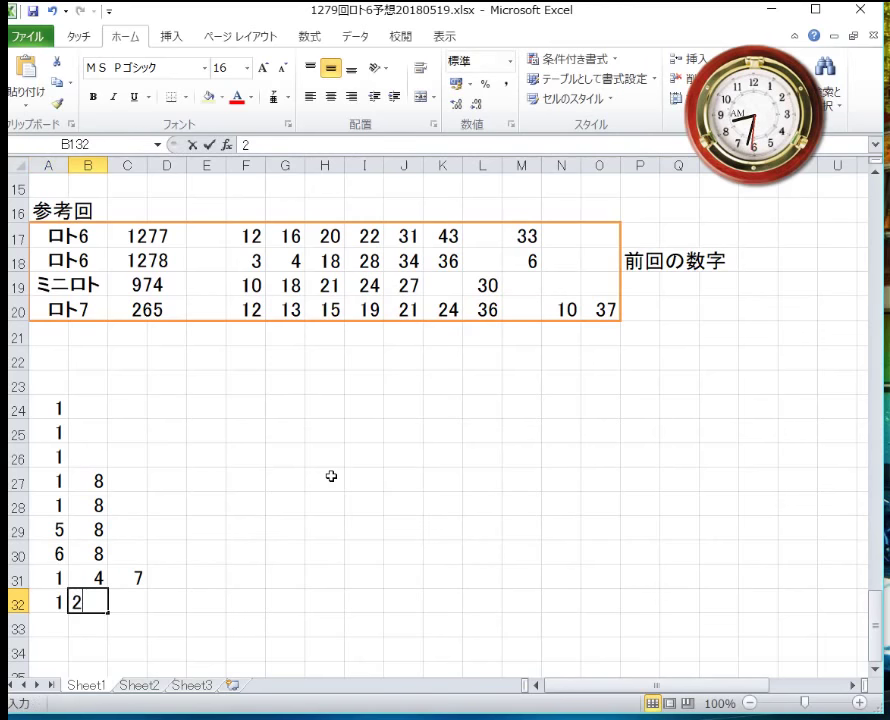
{"action": "key", "text": "Right"}
{"action": "type", "text": "3"}
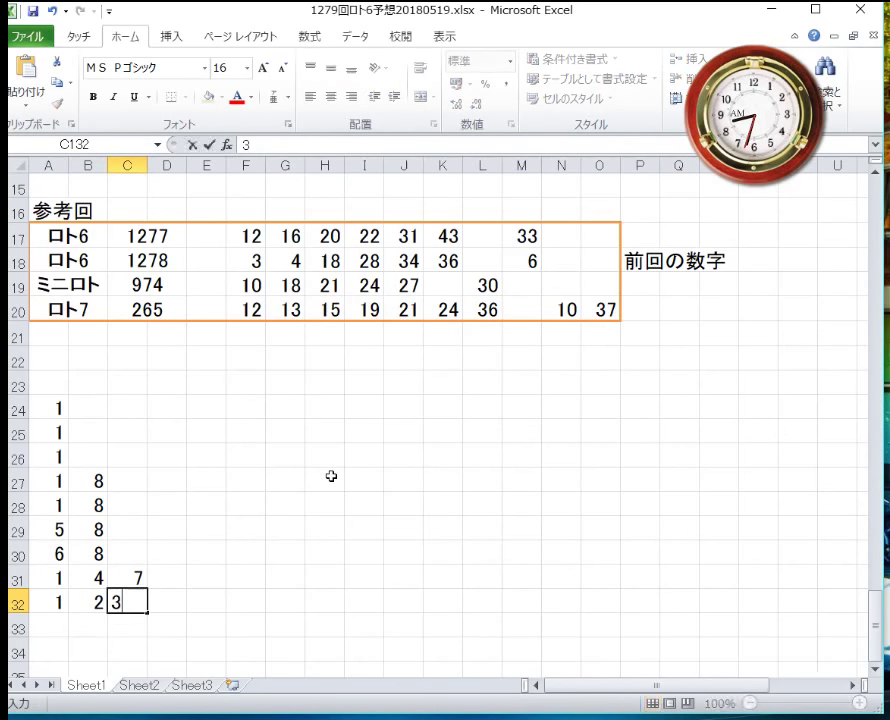
{"action": "key", "text": "Down"}
Step: Complete the combination in row 124 by entering 10, 18, 22, 31 and 43 in cells B124 to F124
{"action": "key", "text": "Left"}
{"action": "key", "text": "Left"}
{"action": "key", "text": "Up"}
{"action": "key", "text": "Up"}
{"action": "key", "text": "Up"}
{"action": "key", "text": "Up"}
{"action": "key", "text": "Up"}
{"action": "key", "text": "Up"}
{"action": "key", "text": "Up"}
{"action": "key", "text": "Up"}
{"action": "key", "text": "Up"}
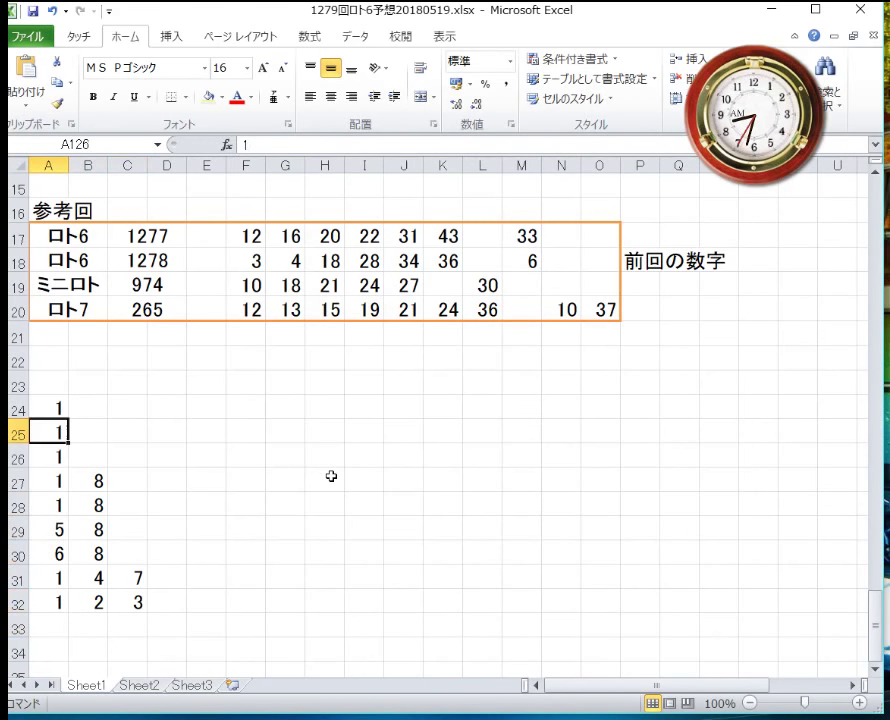
{"action": "key", "text": "Right"}
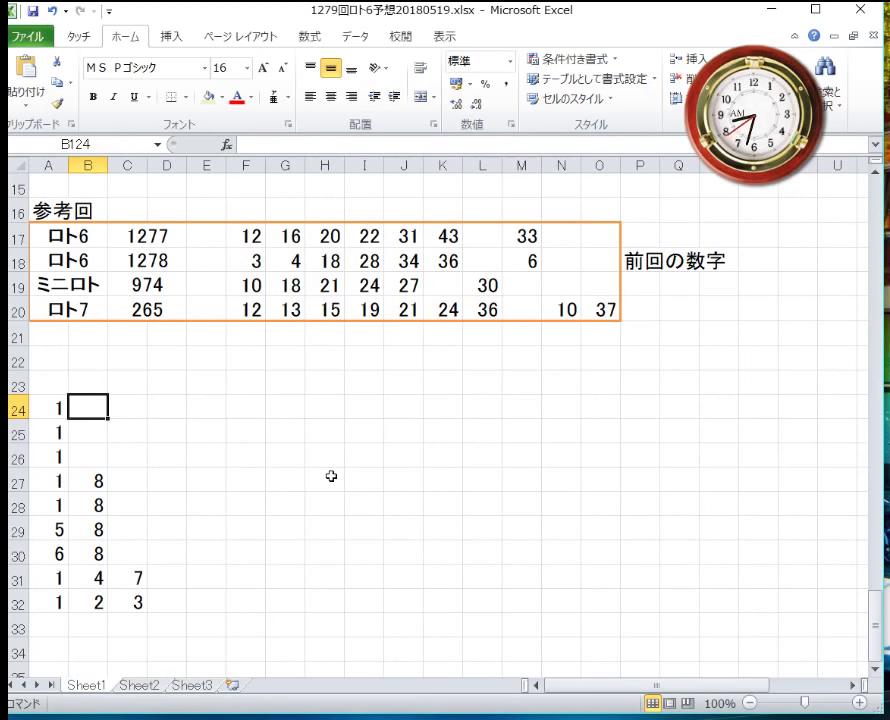
{"action": "type", "text": "10"}
{"action": "key", "text": "Tab"}
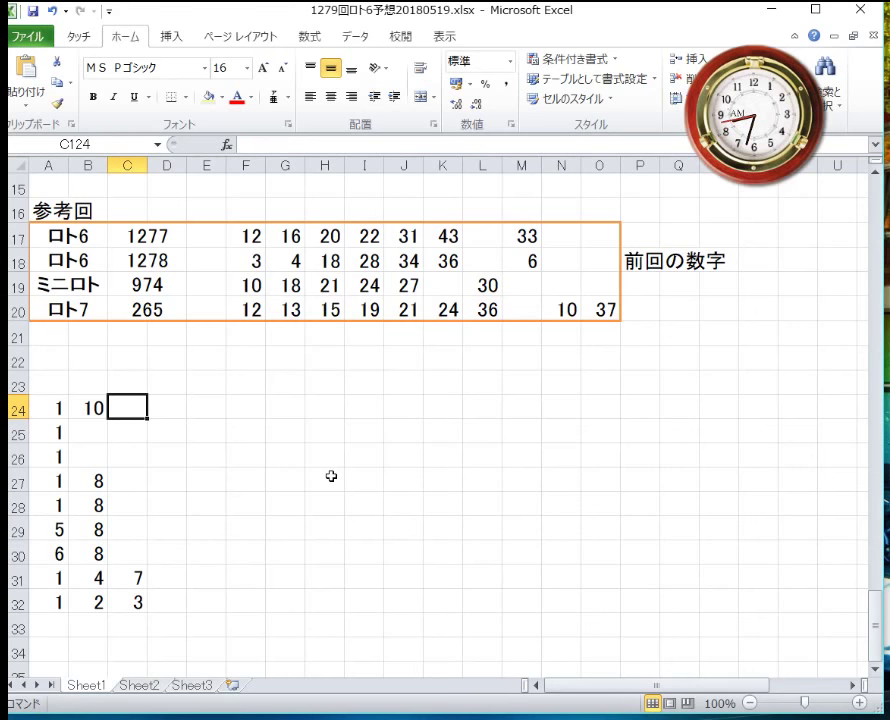
{"action": "type", "text": "18"}
{"action": "key", "text": "Tab"}
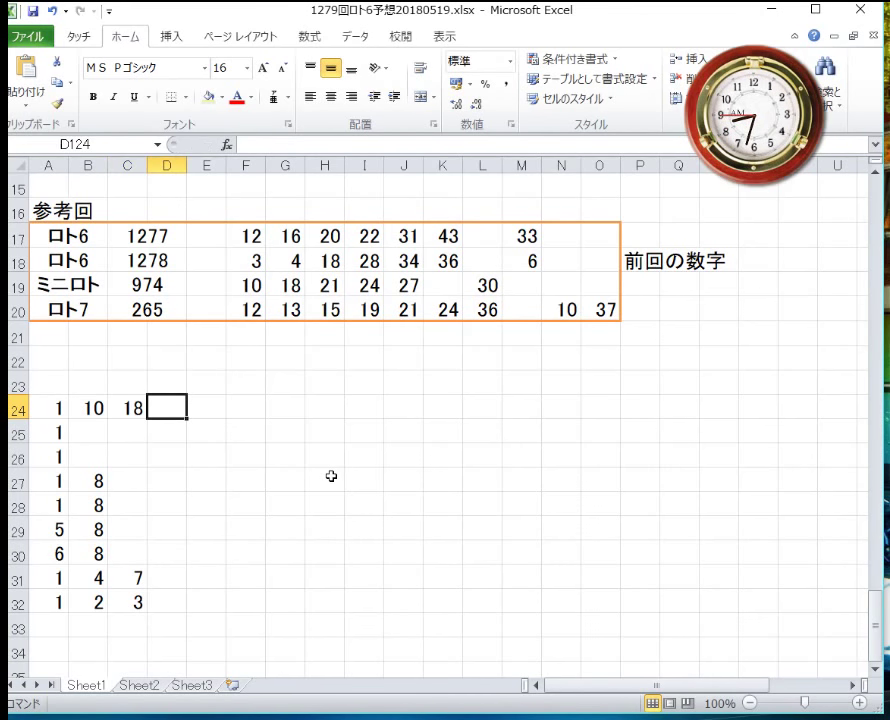
{"action": "type", "text": "22"}
{"action": "key", "text": "Tab"}
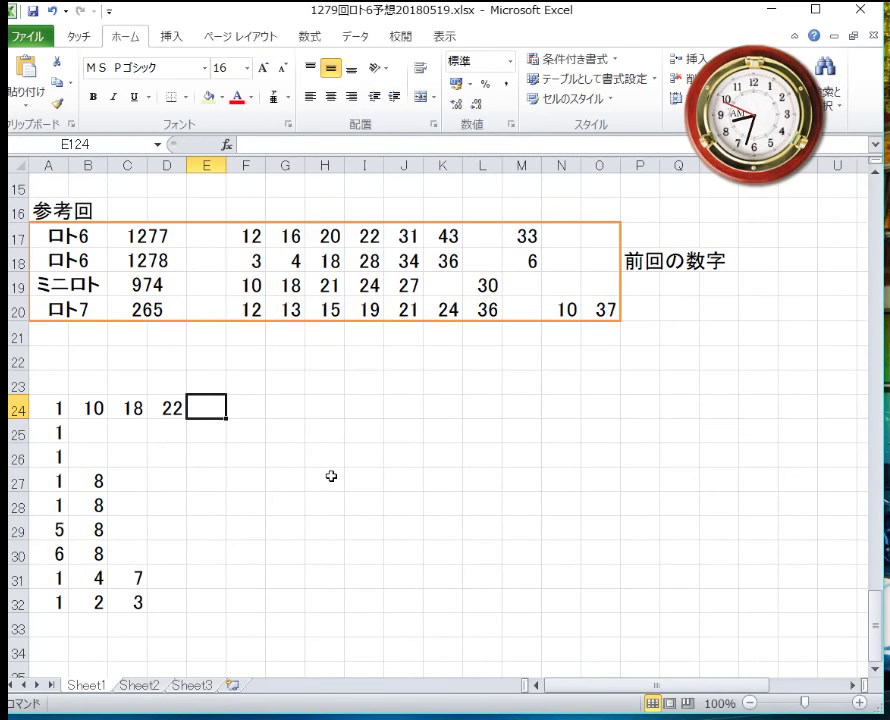
{"action": "type", "text": "31"}
{"action": "key", "text": "Tab"}
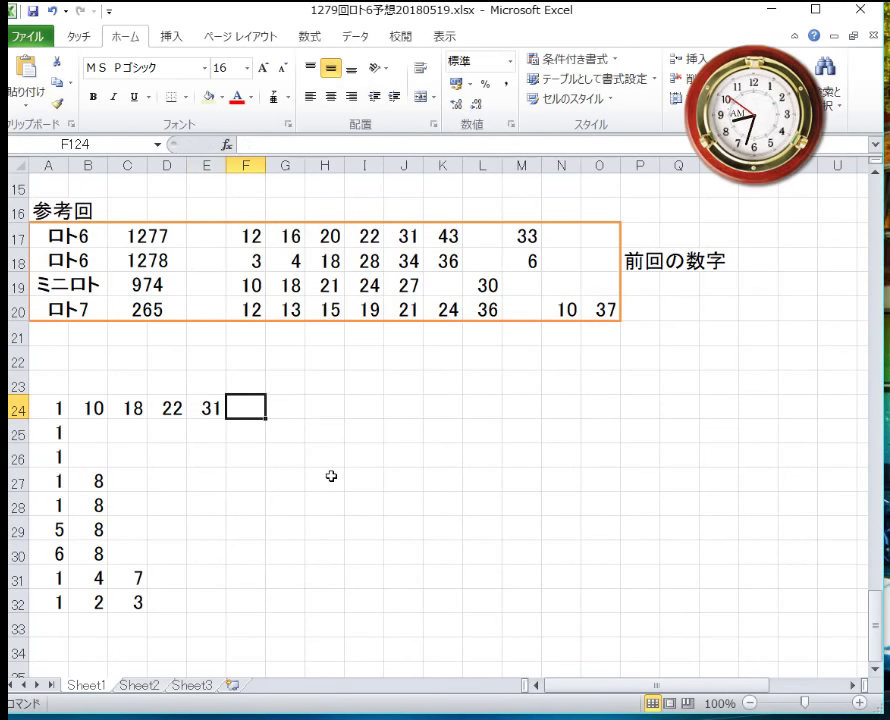
{"action": "type", "text": "43"}
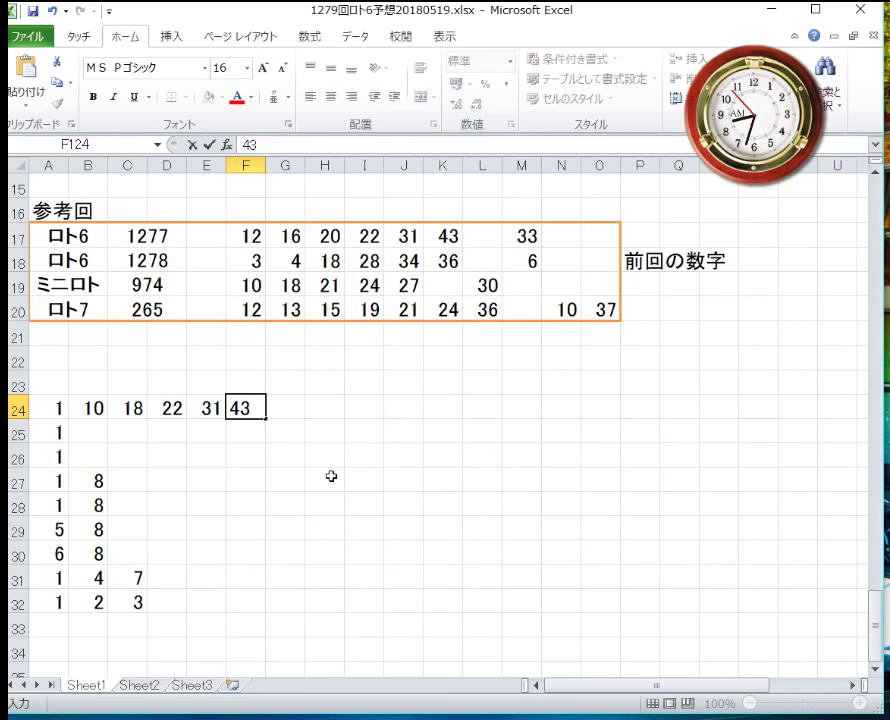
Step: Change the last two numbers in row 124 to 33 in E124 and 36 in F124
{"action": "key", "text": "Left"}
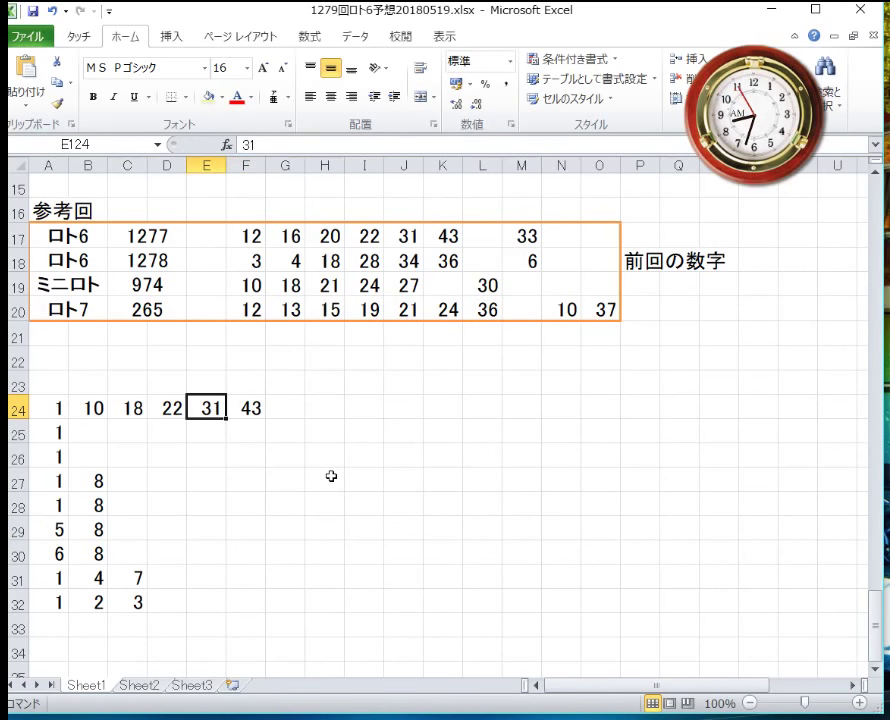
{"action": "type", "text": "33"}
{"action": "key", "text": "Right"}
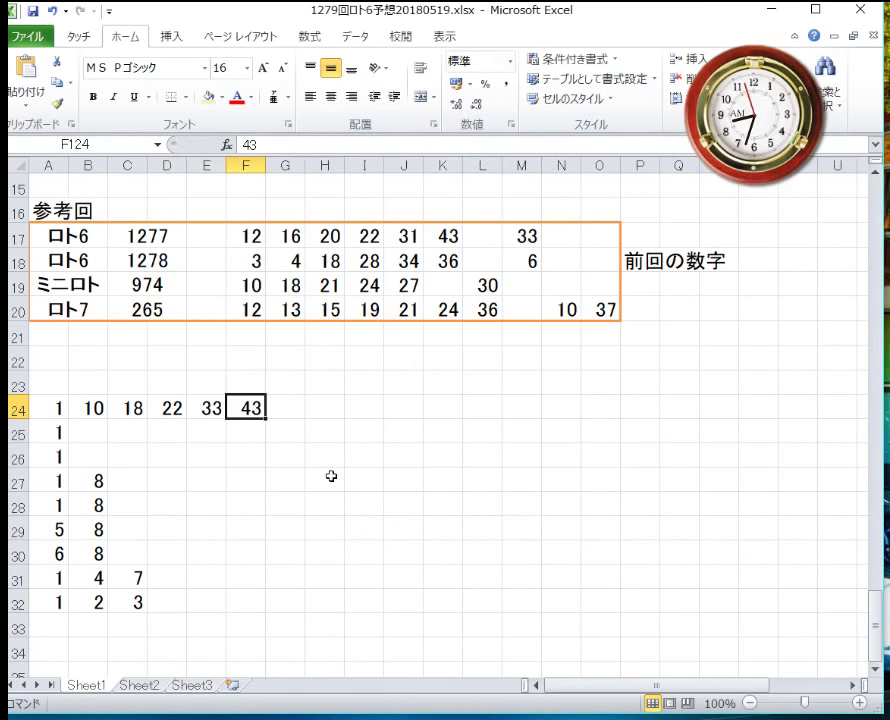
{"action": "type", "text": "36"}
{"action": "key", "text": "Return"}
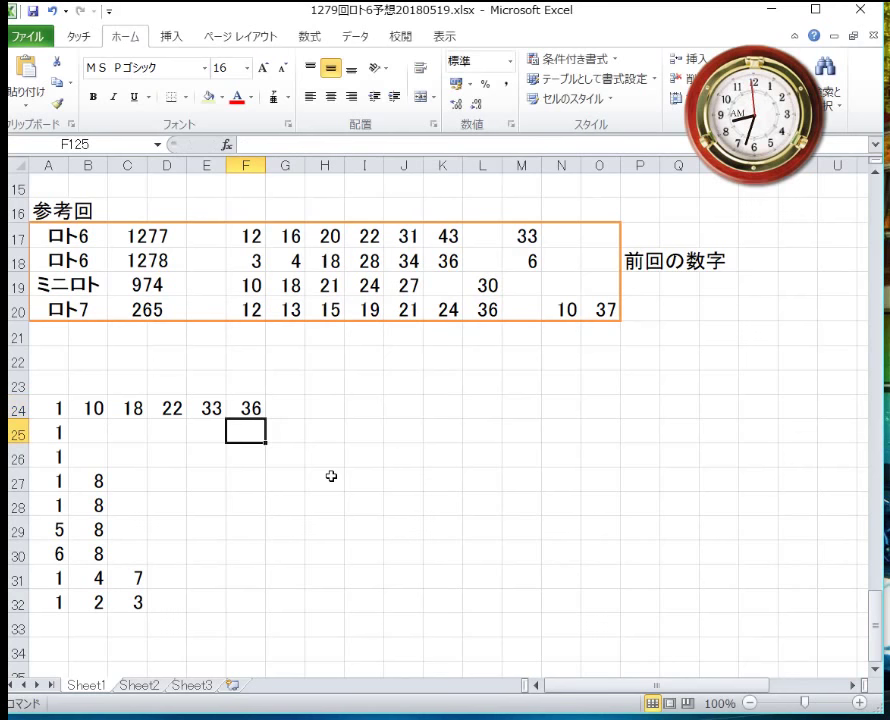
Step: Complete the combination in row 125 by entering 12, 19, 20, 29 and 34 in cells B125 to F125
{"action": "key", "text": "Left"}
{"action": "key", "text": "Left"}
{"action": "key", "text": "Left"}
{"action": "key", "text": "Left"}
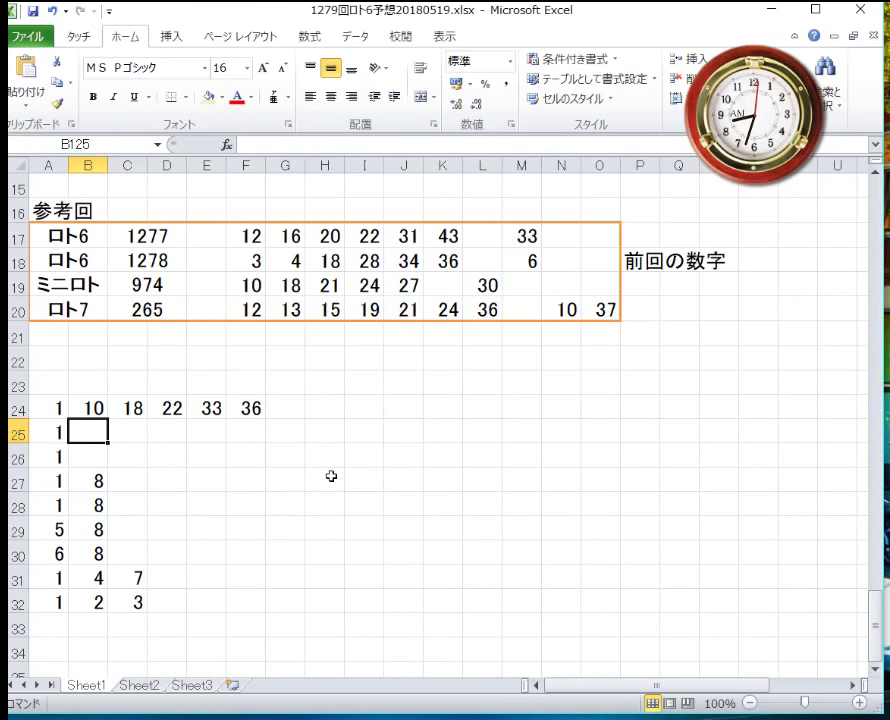
{"action": "type", "text": "12"}
{"action": "key", "text": "BackSpace"}
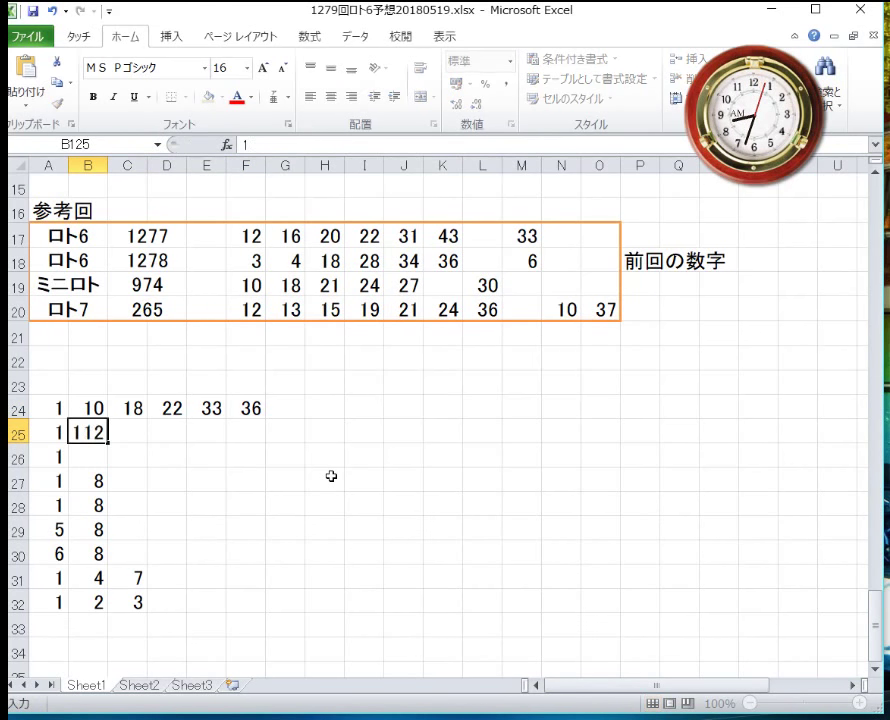
{"action": "type", "text": "2"}
{"action": "key", "text": "Right"}
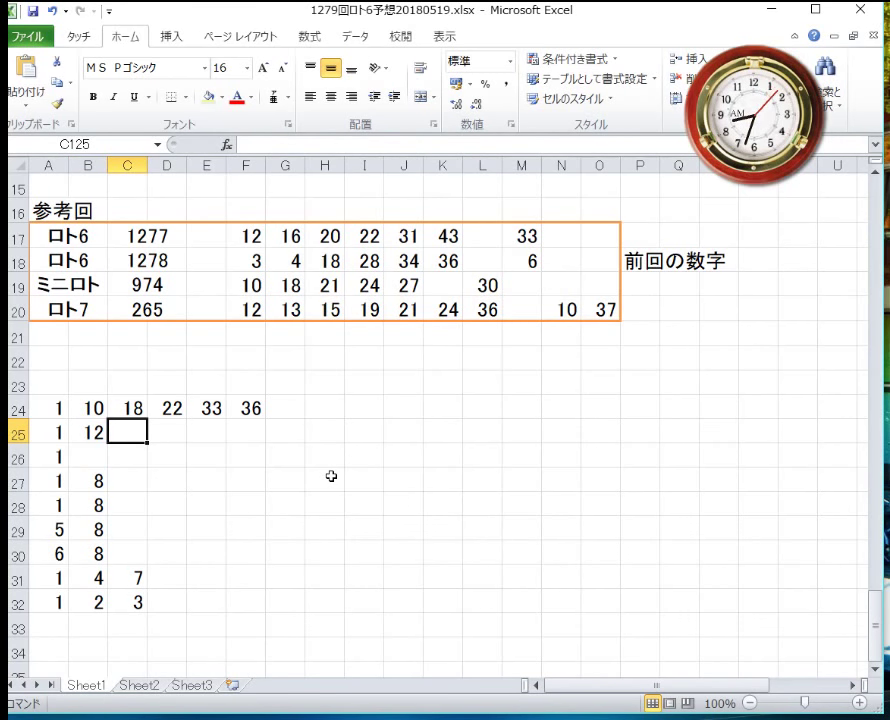
{"action": "type", "text": "19"}
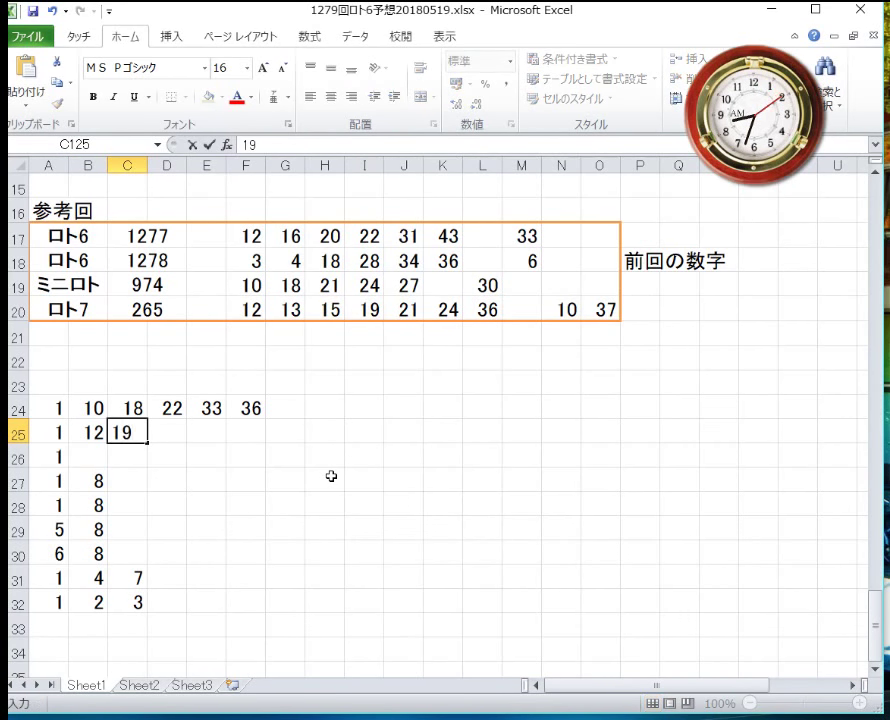
{"action": "key", "text": "Tab"}
{"action": "type", "text": "20"}
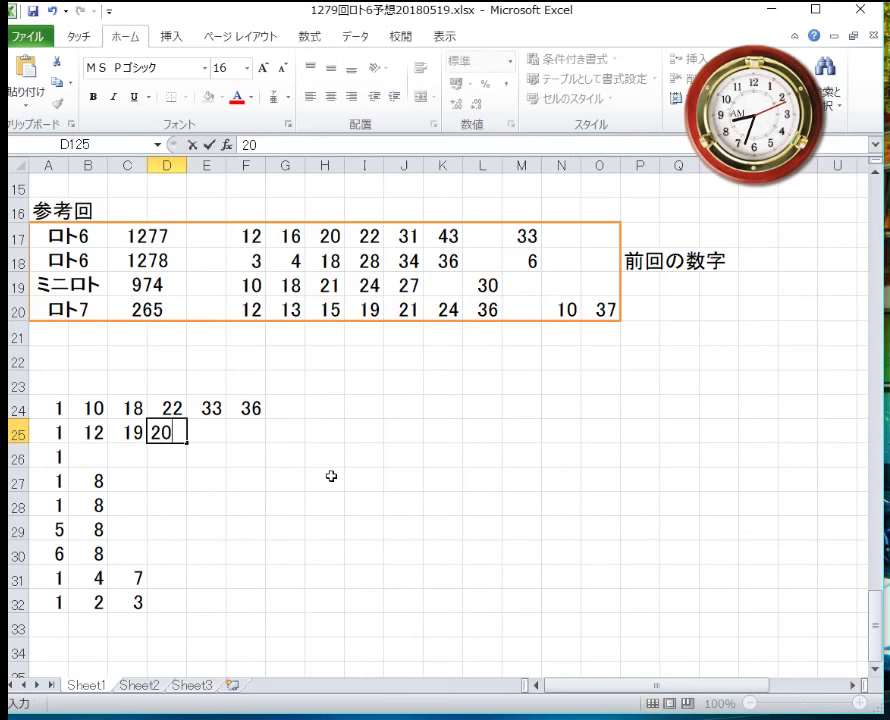
{"action": "key", "text": "Tab"}
{"action": "type", "text": "2"}
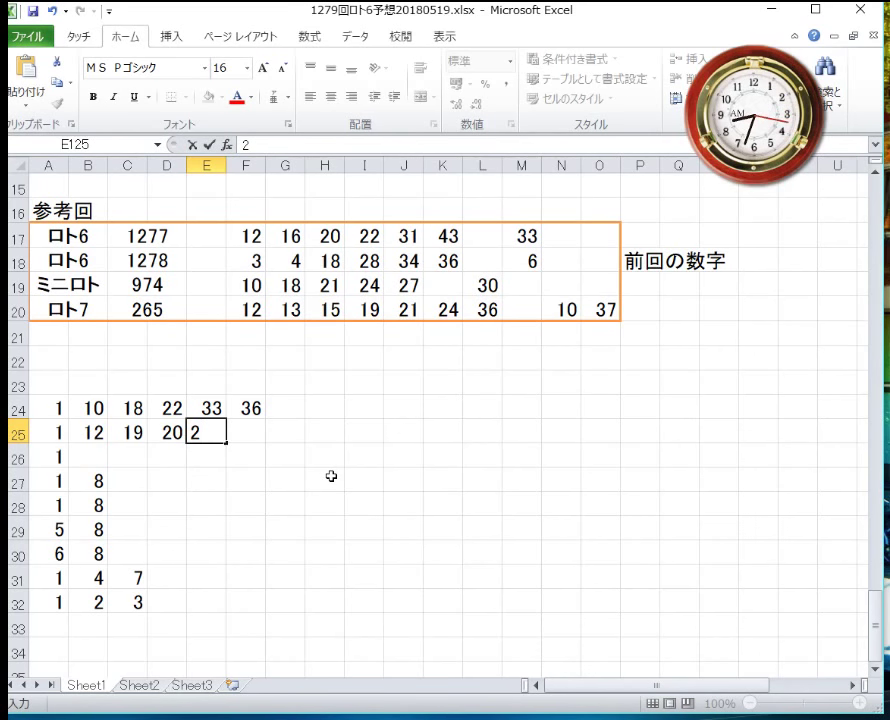
{"action": "type", "text": "9"}
{"action": "key", "text": "Tab"}
{"action": "type", "text": "3"}
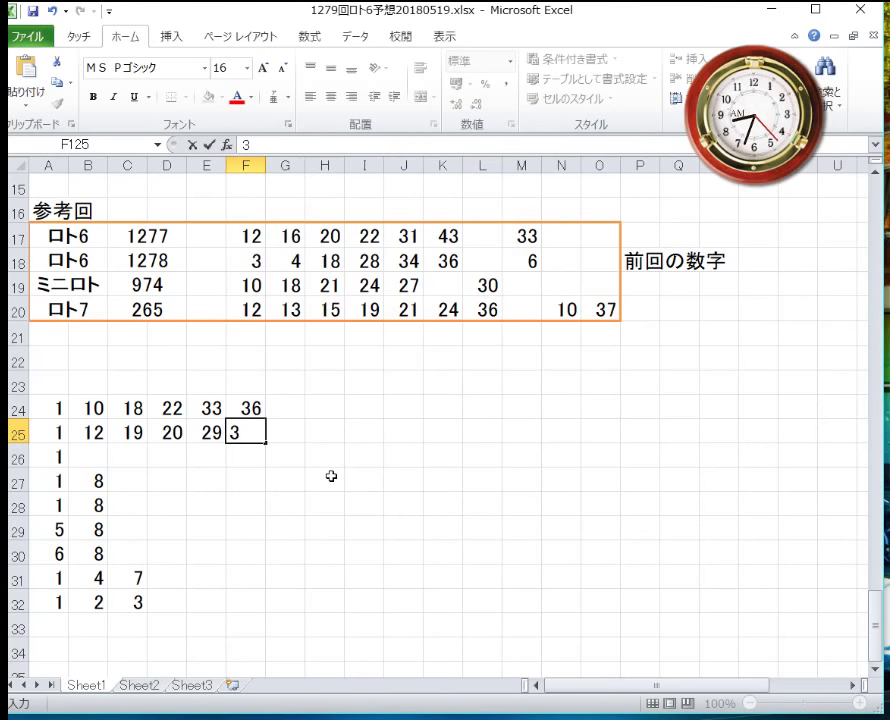
{"action": "type", "text": "4"}
{"action": "key", "text": "Return"}
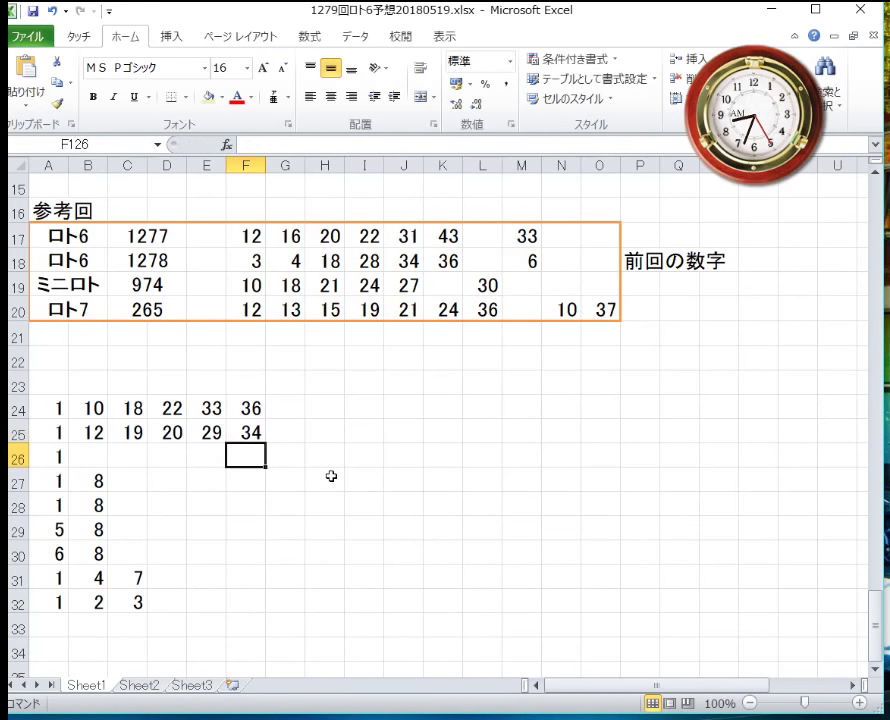
Step: Enter 43 as the last number of the combination in row 126, in cell F126
{"action": "key", "text": "Left"}
{"action": "key", "text": "Left"}
{"action": "key", "text": "Left"}
{"action": "key", "text": "Left"}
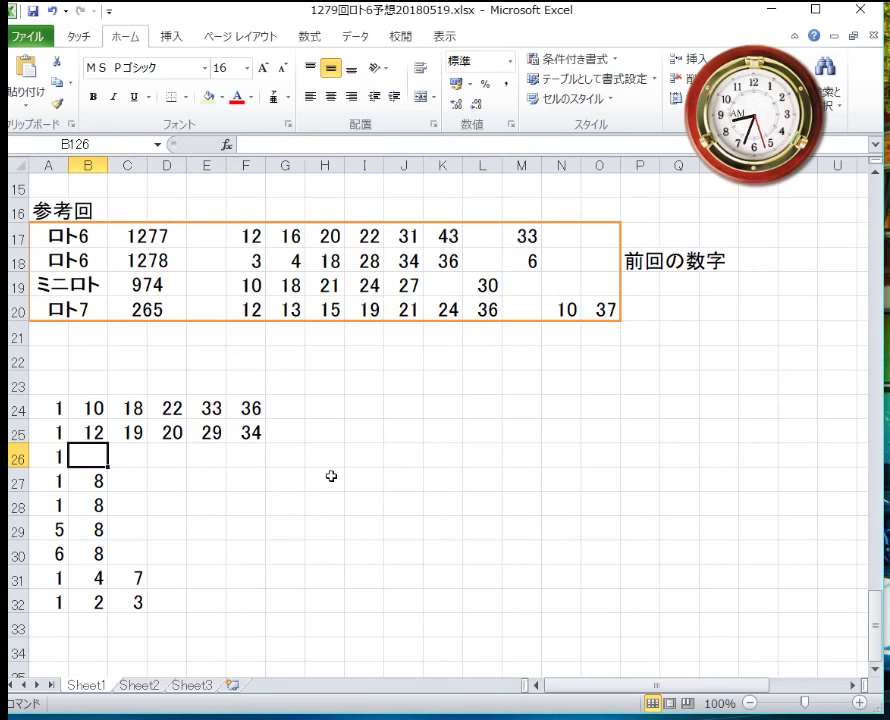
{"action": "key", "text": "Right"}
{"action": "key", "text": "Right"}
{"action": "key", "text": "Right"}
{"action": "key", "text": "Right"}
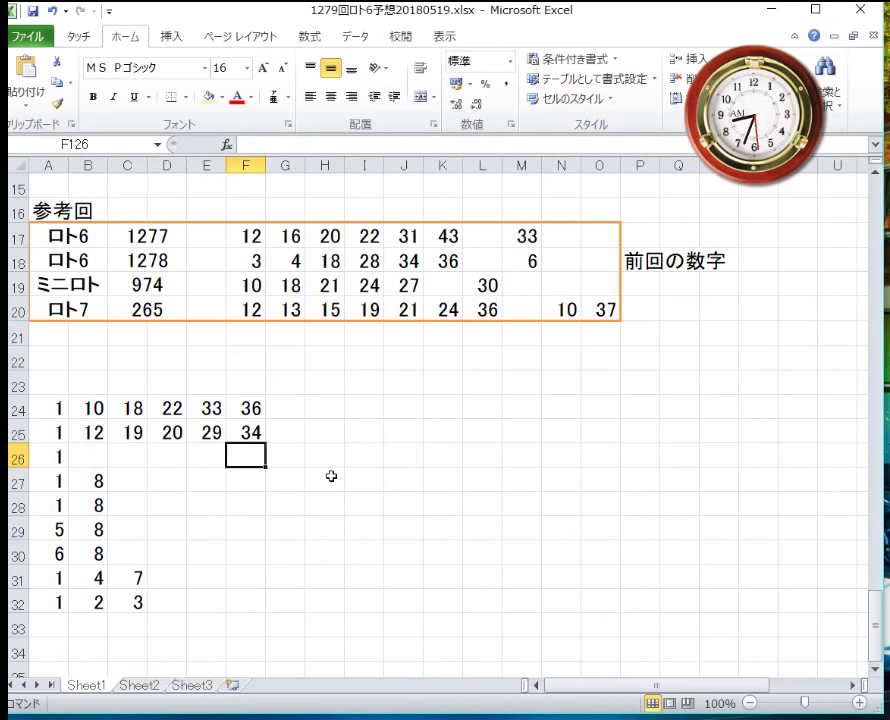
{"action": "type", "text": "43"}
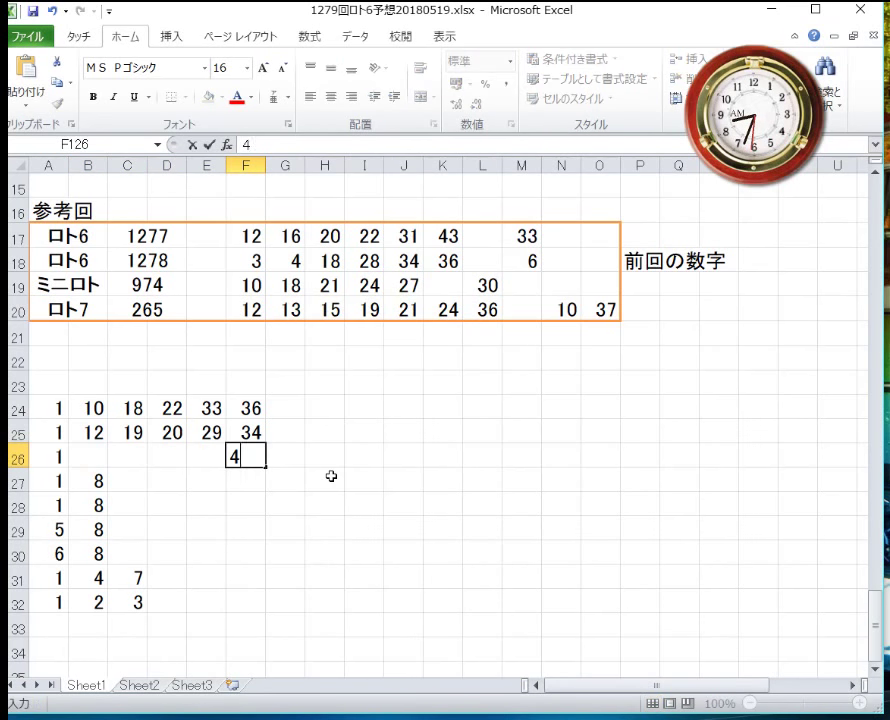
{"action": "key", "text": "Return"}
{"action": "key", "text": "Up"}
{"action": "key", "text": "Left"}
{"action": "key", "text": "Left"}
{"action": "key", "text": "Left"}
{"action": "key", "text": "Left"}
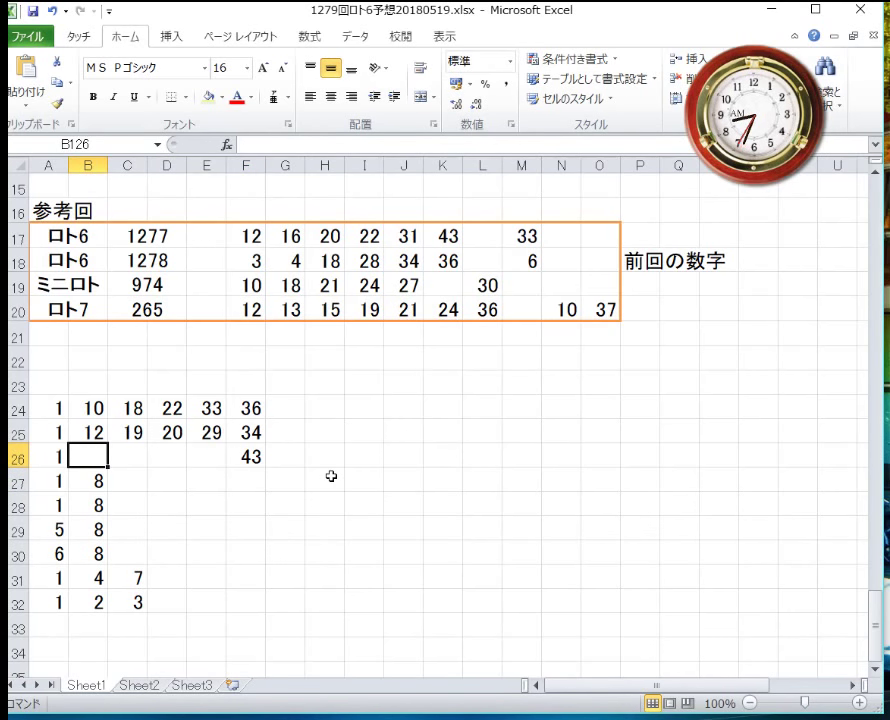
{"action": "key", "text": "Right"}
{"action": "key", "text": "Right"}
{"action": "key", "text": "Right"}
{"action": "key", "text": "Right"}
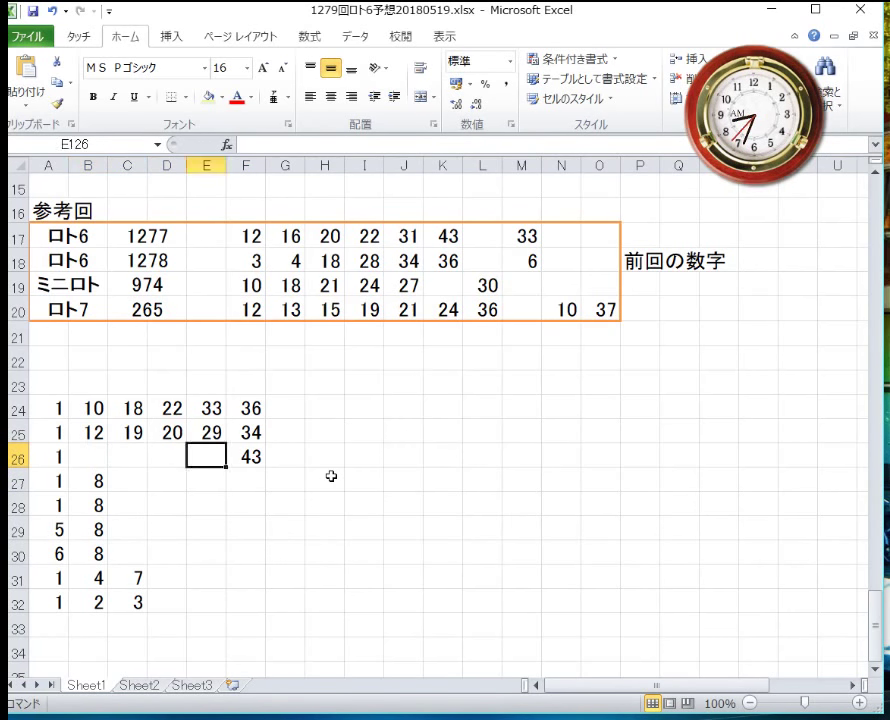
{"action": "key", "text": "Left"}
{"action": "key", "text": "Left"}
{"action": "key", "text": "Left"}
{"action": "key", "text": "Left"}
{"action": "key", "text": "Left"}
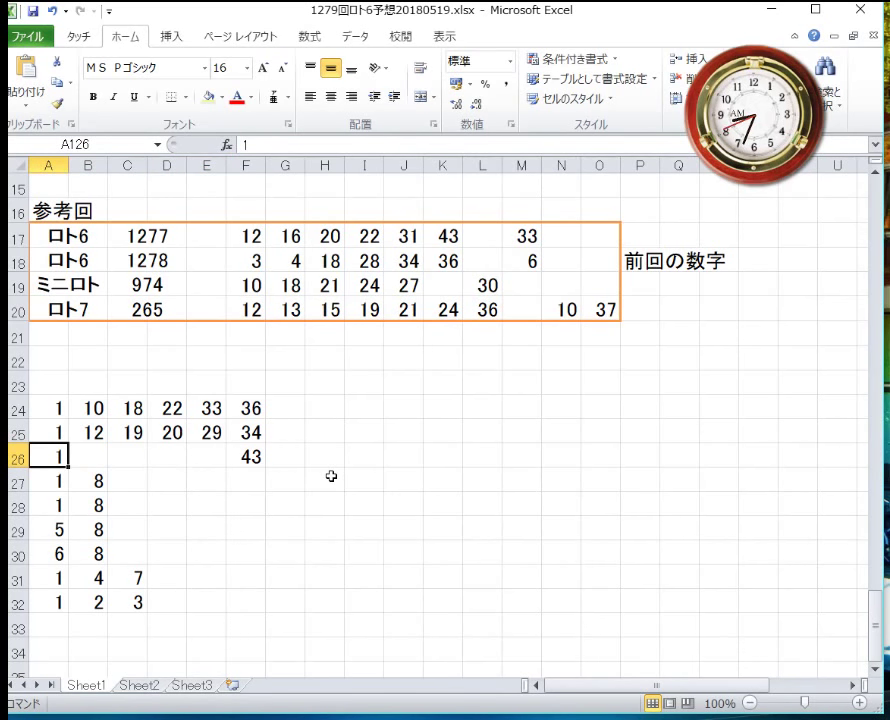
{"action": "key", "text": "Right"}
{"action": "key", "text": "Right"}
{"action": "key", "text": "Right"}
{"action": "key", "text": "Right"}
{"action": "key", "text": "Left"}
{"action": "key", "text": "Left"}
{"action": "key", "text": "Left"}
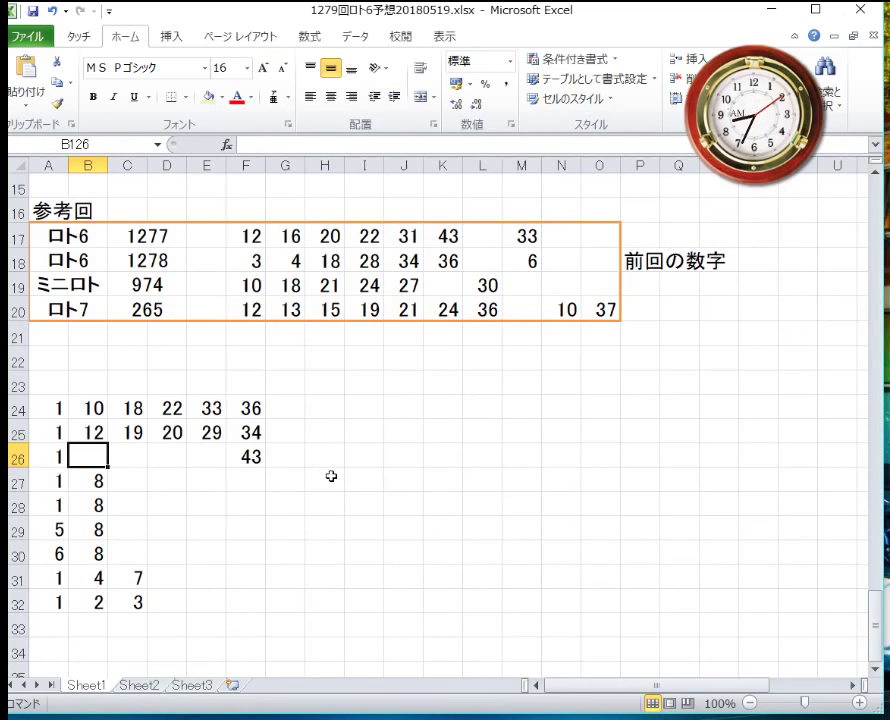
Step: Fill the gap in row 126 by entering 13, 15, 20 and 24 in cells B126 to E126
{"action": "type", "text": "13"}
{"action": "key", "text": "Tab"}
{"action": "type", "text": "15"}
{"action": "key", "text": "Tab"}
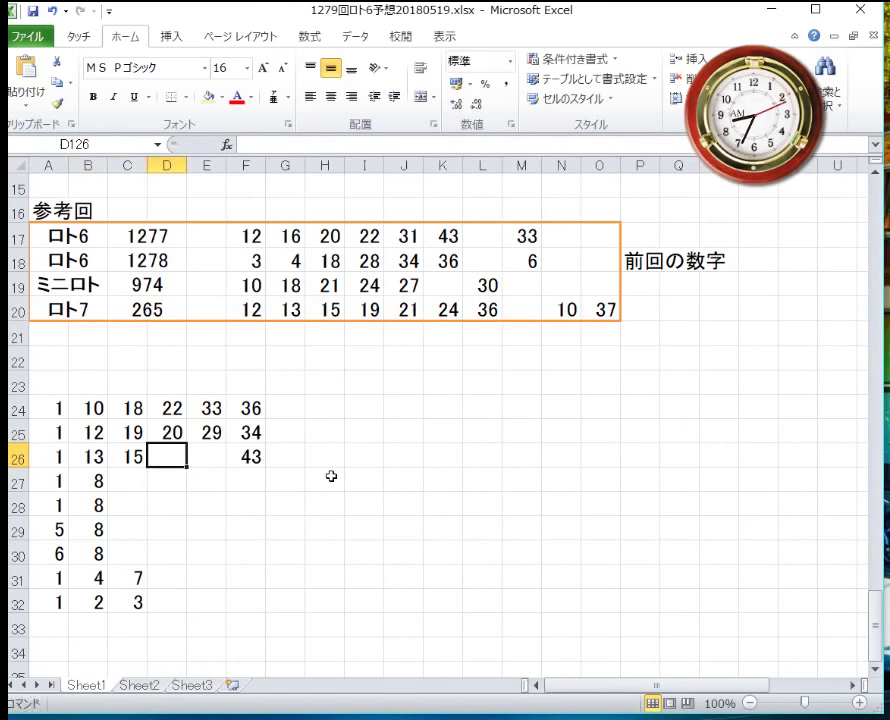
{"action": "type", "text": "20"}
{"action": "key", "text": "Tab"}
{"action": "type", "text": "24"}
{"action": "key", "text": "Down"}
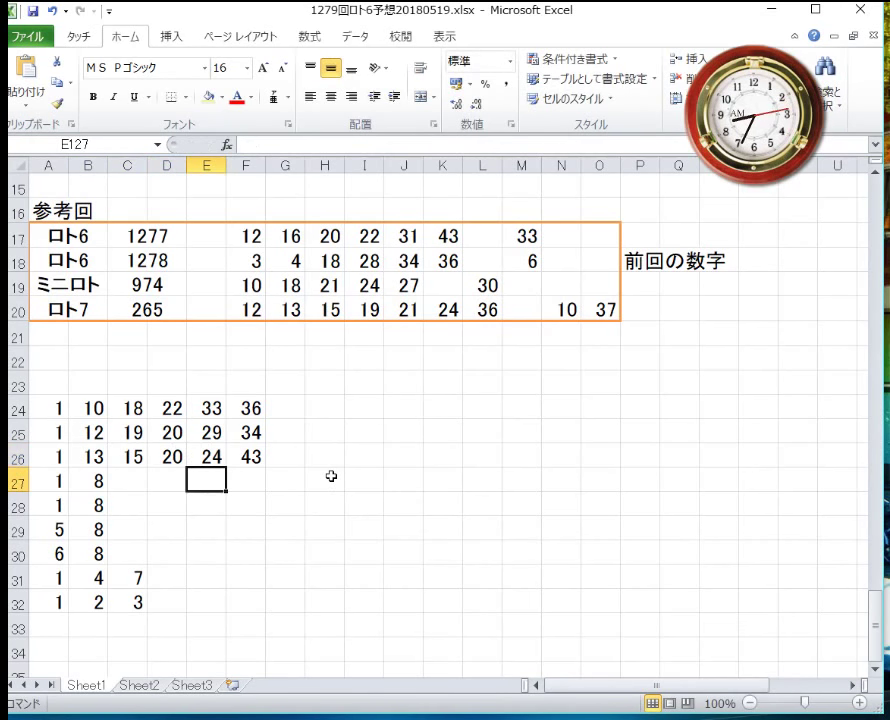
Step: Mark the row 126 combination with a ◎ symbol in cell G126
{"action": "key", "text": "Up"}
{"action": "key", "text": "Right"}
{"action": "key", "text": "Right"}
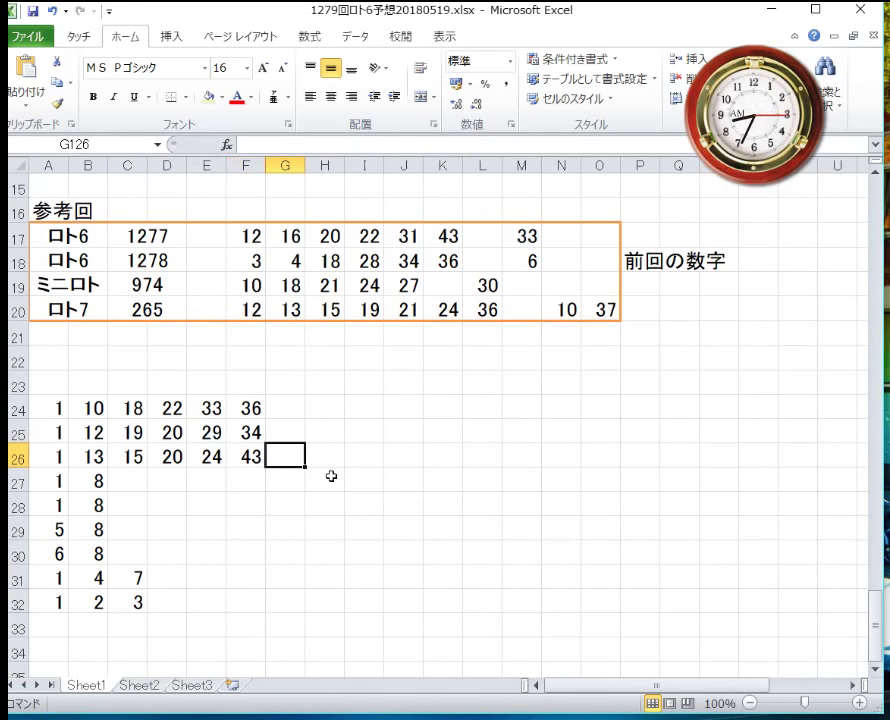
{"action": "key", "text": "Zenkaku_Hankaku"}
{"action": "type", "text": "まる"}
{"action": "key", "text": "space"}
{"action": "key", "text": "Return"}
{"action": "key", "text": "Return"}
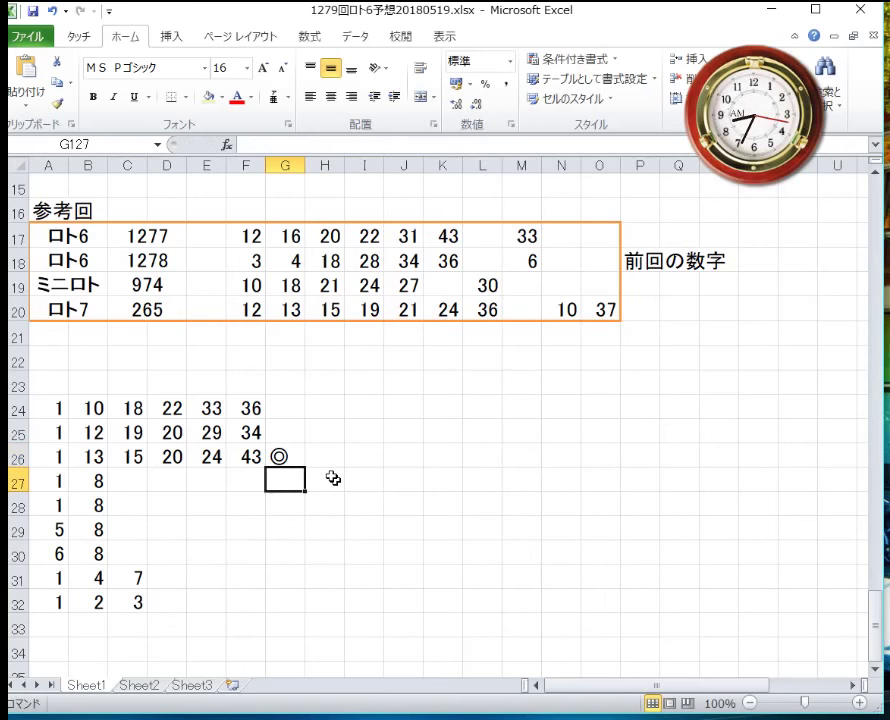
{"action": "key", "text": "Zenkaku_Hankaku"}
Step: Complete the combination in row 127 by entering 14, 21, 23 and 29 in cells C127 to F127
{"action": "key", "text": "Left"}
{"action": "key", "text": "Left"}
{"action": "key", "text": "Left"}
{"action": "key", "text": "Left"}
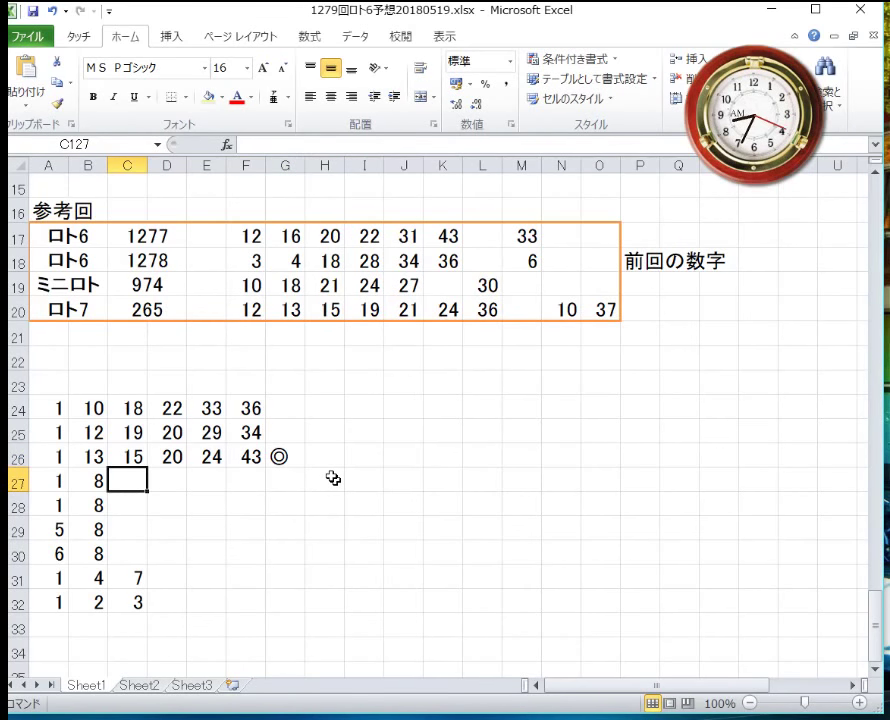
{"action": "type", "text": "14"}
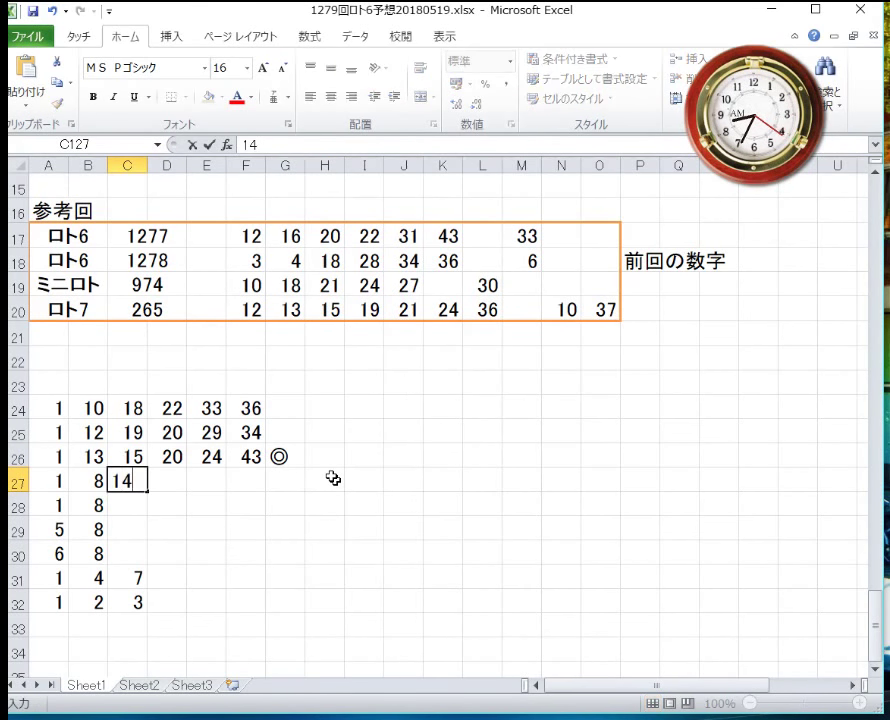
{"action": "key", "text": "Tab"}
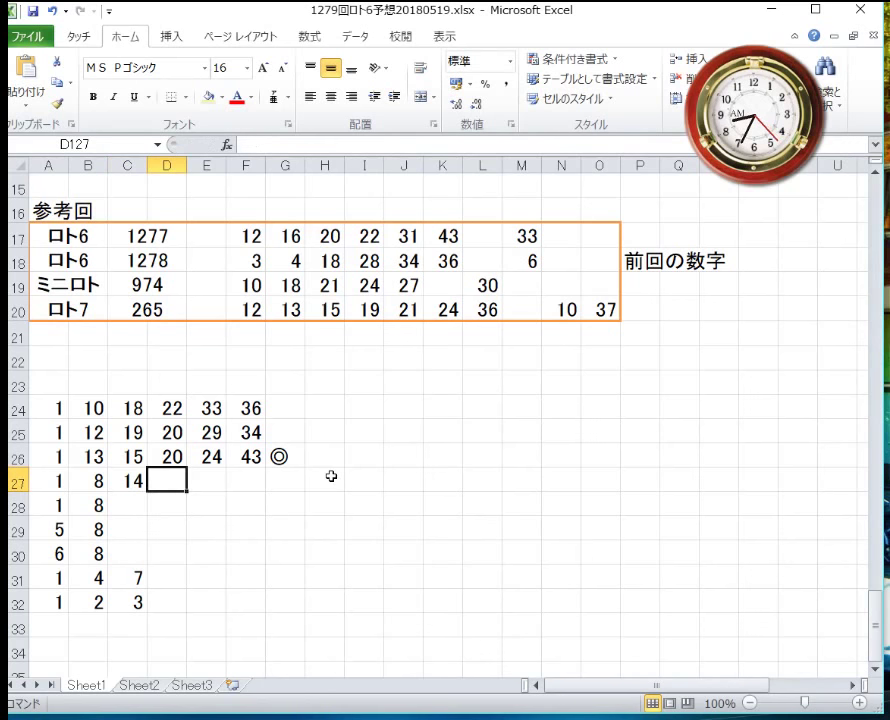
{"action": "type", "text": "21"}
{"action": "key", "text": "Tab"}
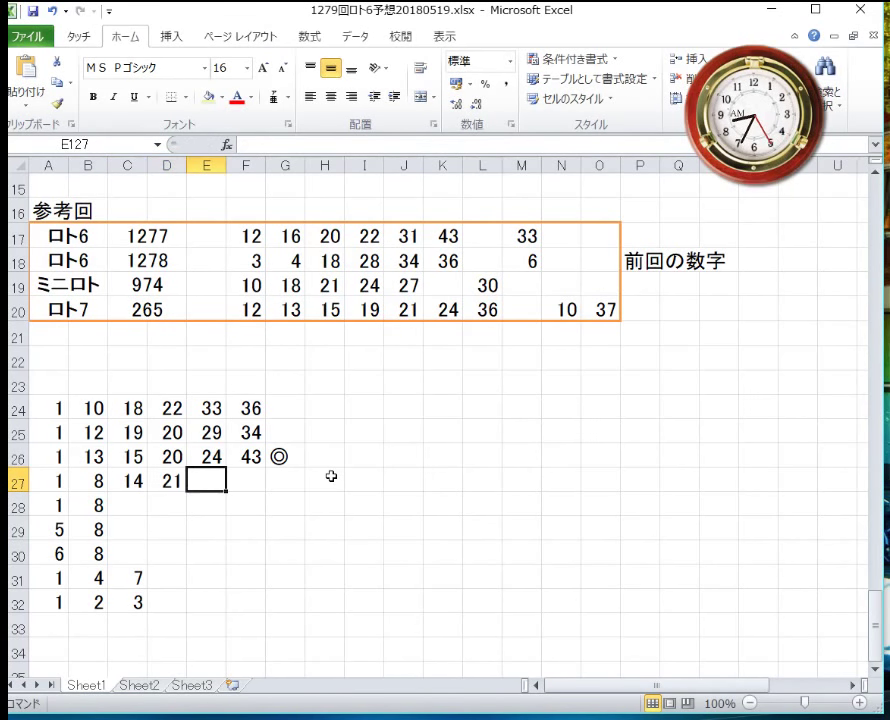
{"action": "type", "text": "23"}
{"action": "key", "text": "Tab"}
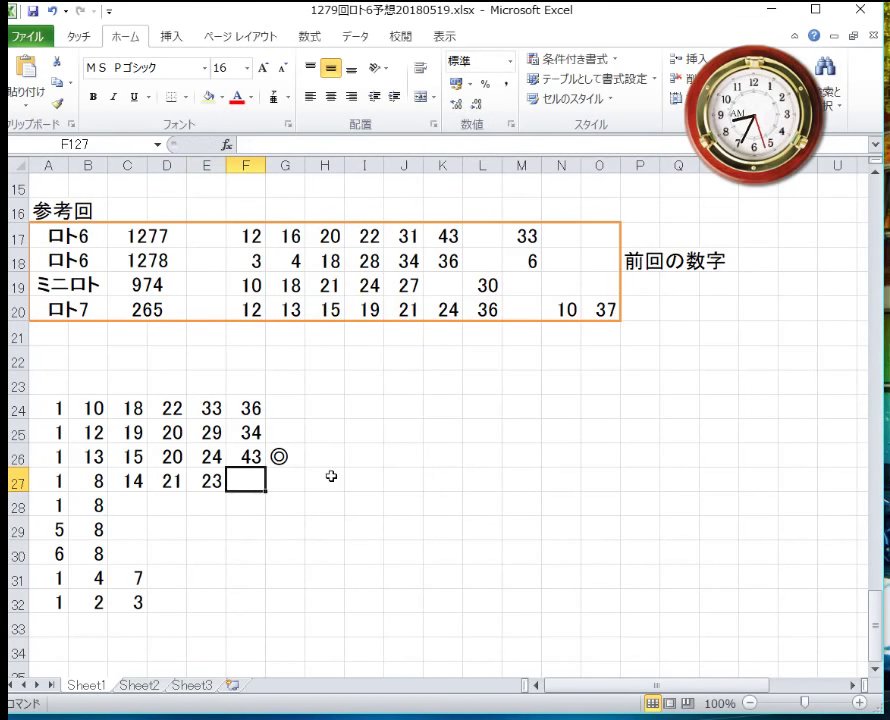
{"action": "type", "text": "29"}
{"action": "key", "text": "Return"}
Step: Complete the combination in row 128 by entering 16, 17, 18 and 31 in cells C128 to F128
{"action": "key", "text": "Left"}
{"action": "key", "text": "Left"}
{"action": "key", "text": "Left"}
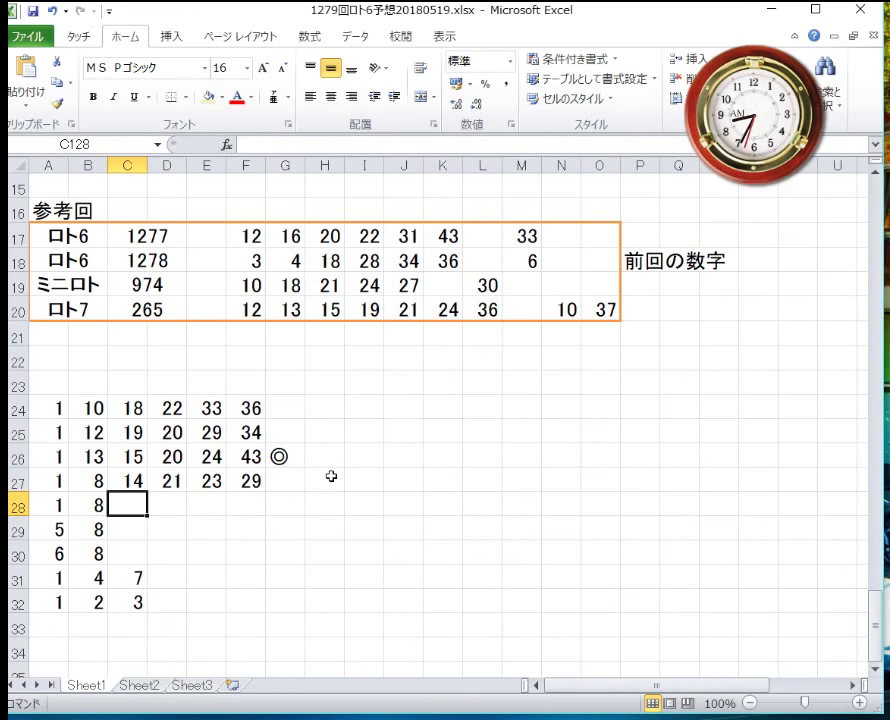
{"action": "type", "text": "16"}
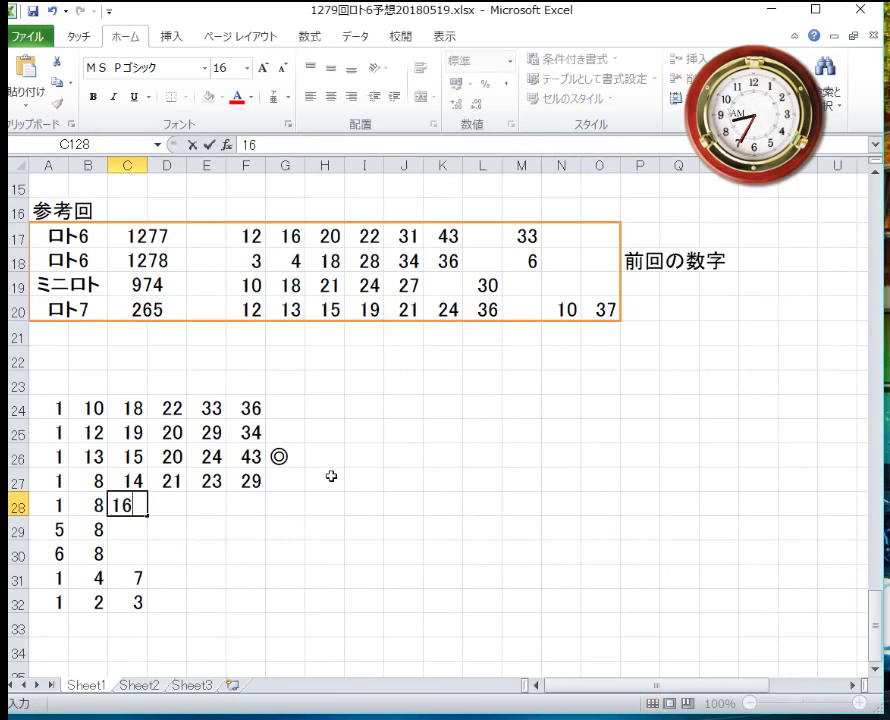
{"action": "key", "text": "Tab"}
{"action": "type", "text": "17"}
{"action": "key", "text": "Tab"}
{"action": "type", "text": "18"}
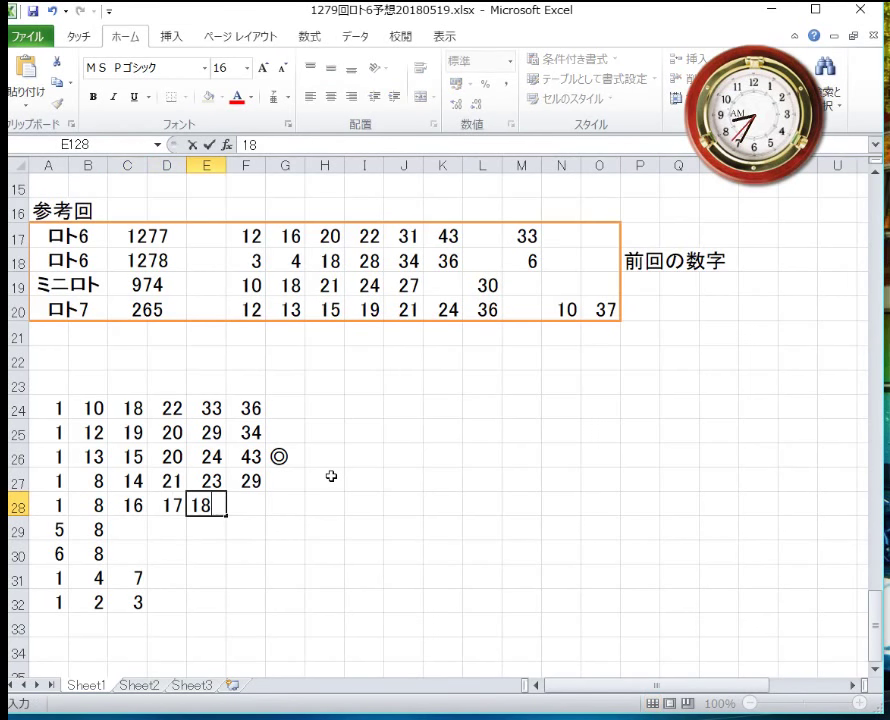
{"action": "key", "text": "Tab"}
{"action": "type", "text": "31"}
{"action": "key", "text": "Return"}
Step: Complete the combination in row 129 by entering 15, 18, 22 and 28 in cells C129 to F129
{"action": "key", "text": "Left"}
{"action": "key", "text": "Left"}
{"action": "key", "text": "Left"}
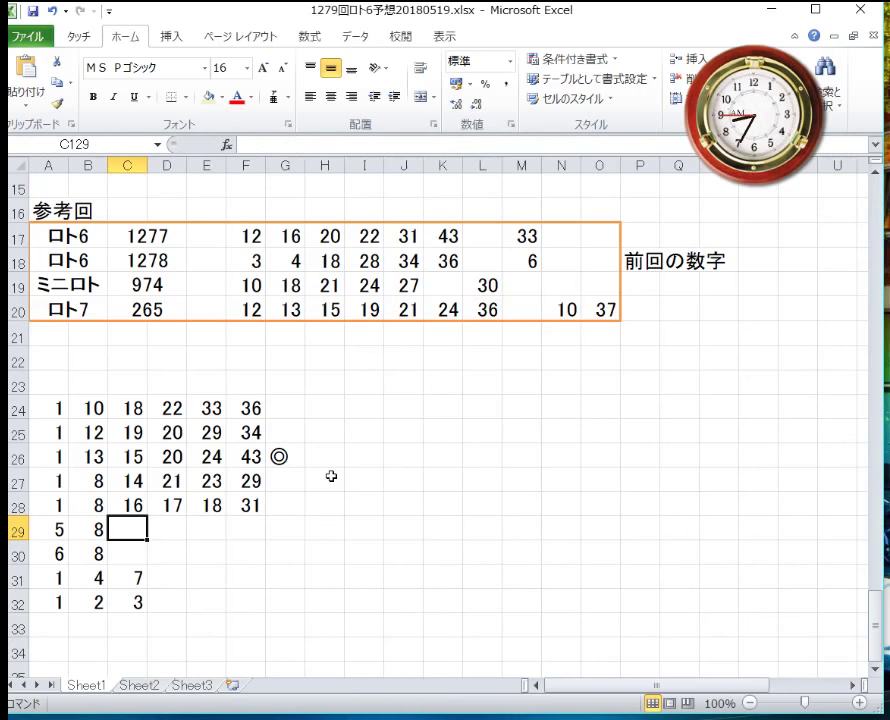
{"action": "type", "text": "15"}
{"action": "key", "text": "Tab"}
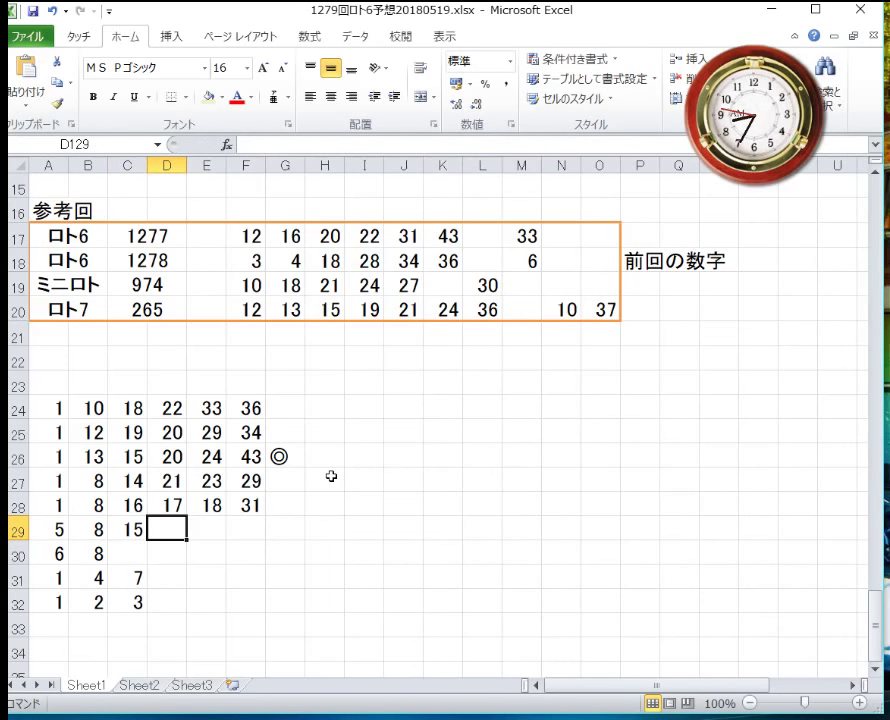
{"action": "type", "text": "18"}
{"action": "key", "text": "Tab"}
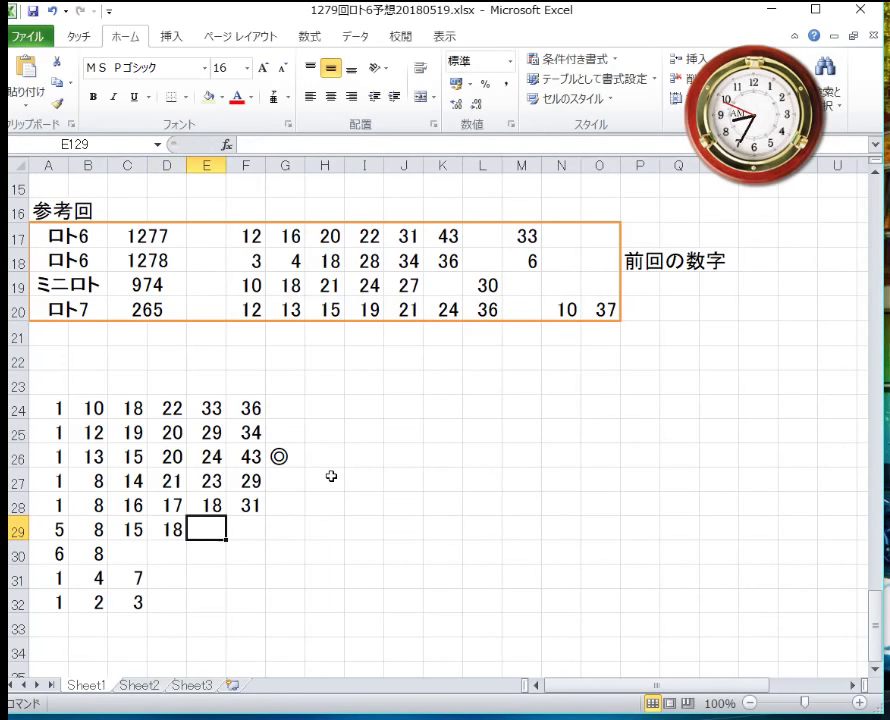
{"action": "type", "text": "22"}
{"action": "key", "text": "Tab"}
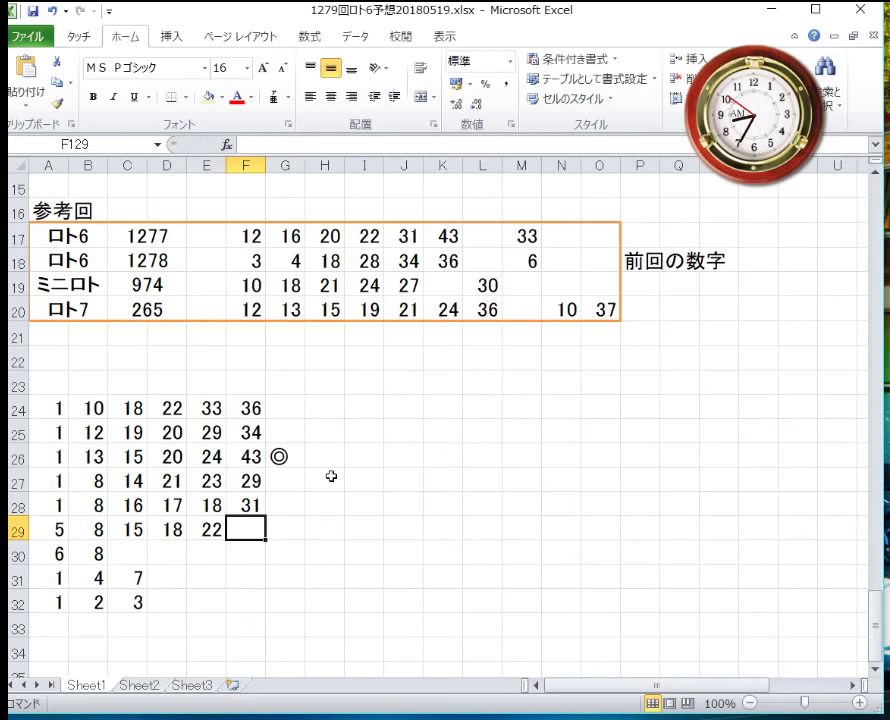
{"action": "type", "text": "28"}
{"action": "key", "text": "Return"}
{"action": "key", "text": "Left"}
{"action": "key", "text": "Left"}
{"action": "key", "text": "Left"}
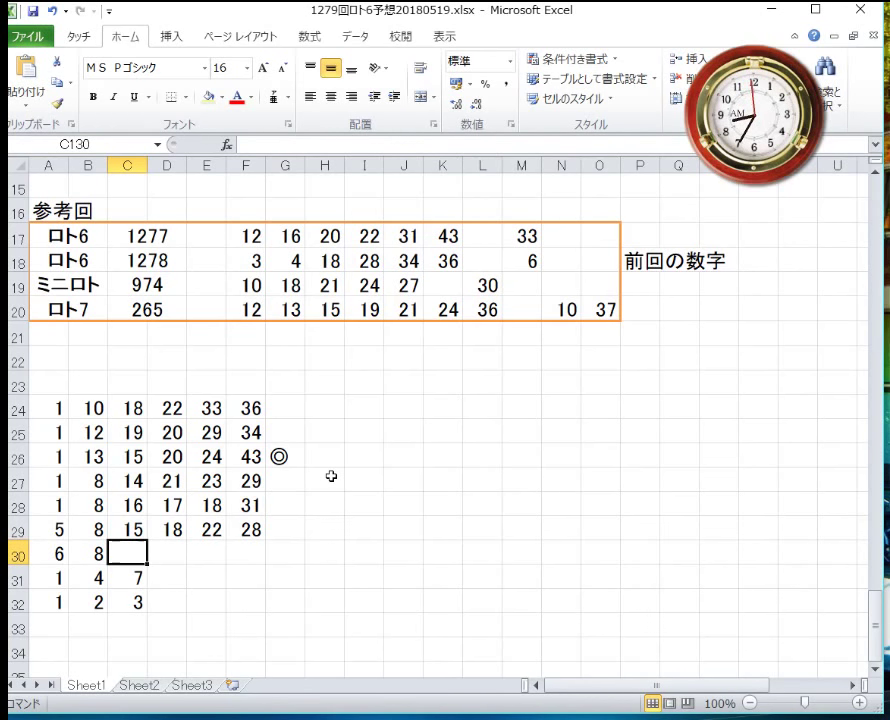
Step: Complete the combination in row 130 by entering 14, 16, 25 and 36 in cells C130 to F130
{"action": "type", "text": "14"}
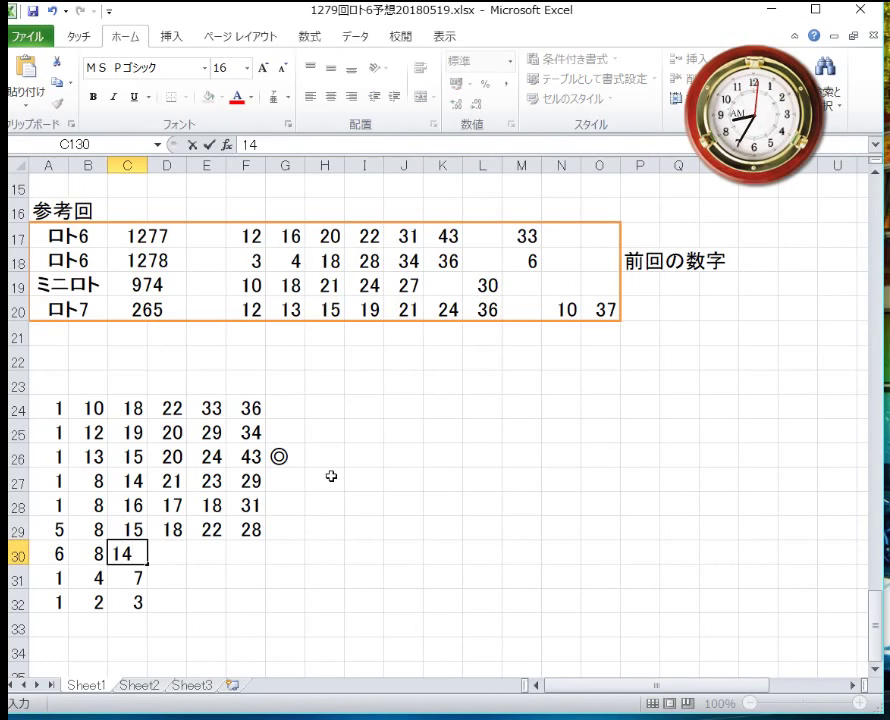
{"action": "key", "text": "Tab"}
{"action": "type", "text": "166"}
{"action": "key", "text": "BackSpace"}
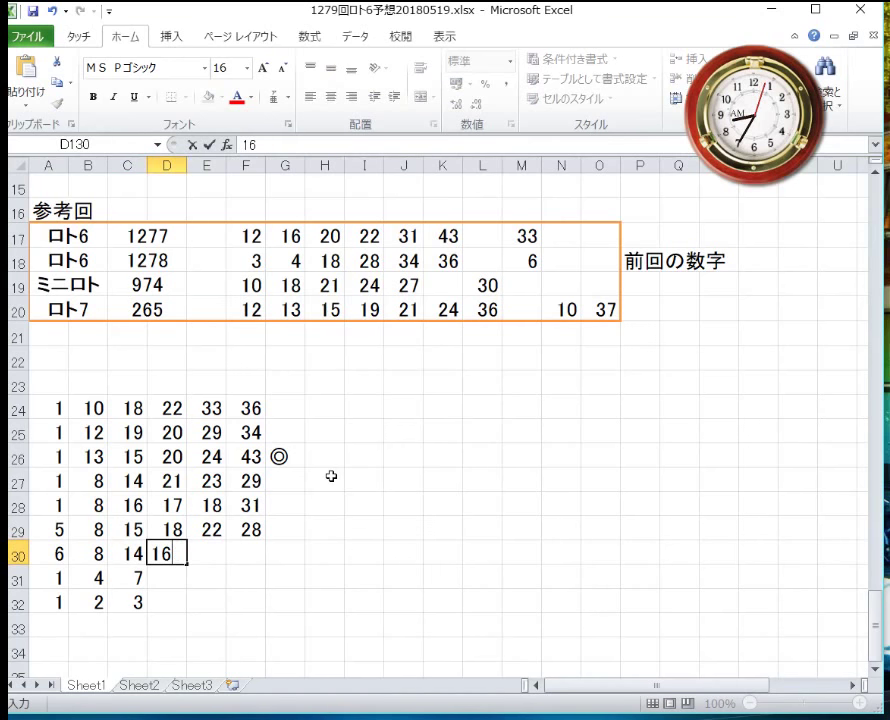
{"action": "key", "text": "Tab"}
{"action": "type", "text": "25"}
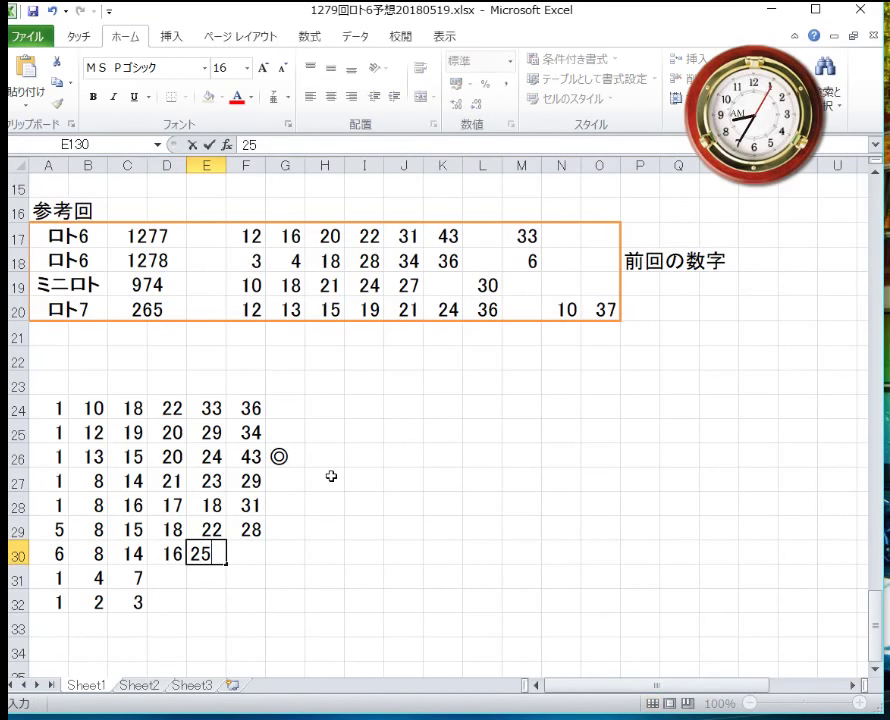
{"action": "key", "text": "Tab"}
{"action": "type", "text": "36"}
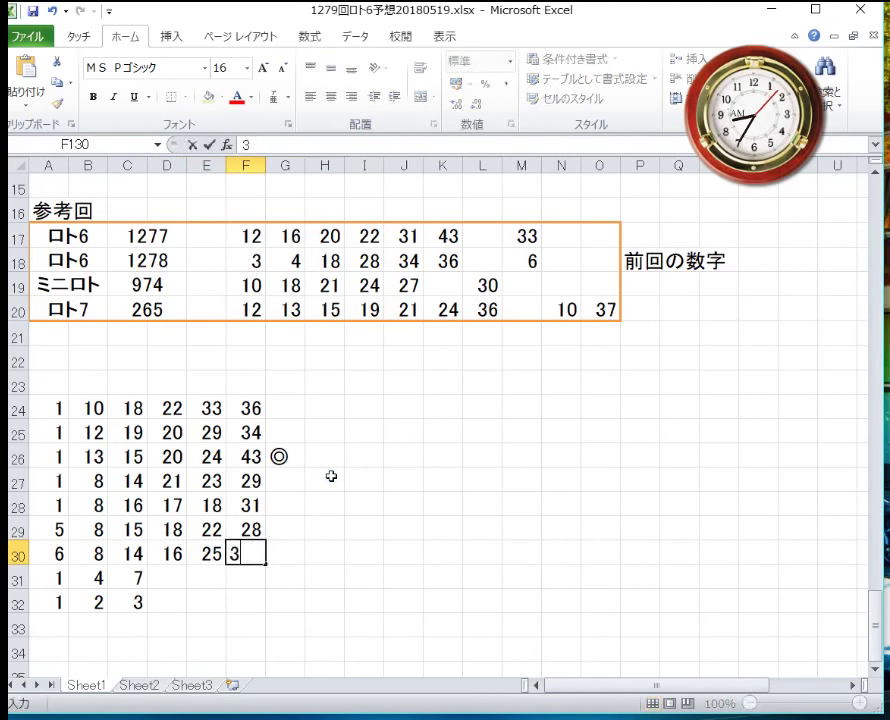
{"action": "key", "text": "Return"}
Step: Review the reference draws in rows 117 to 120 and the combinations entered from row 124 down
{"action": "key", "text": "Left"}
{"action": "key", "text": "Left"}
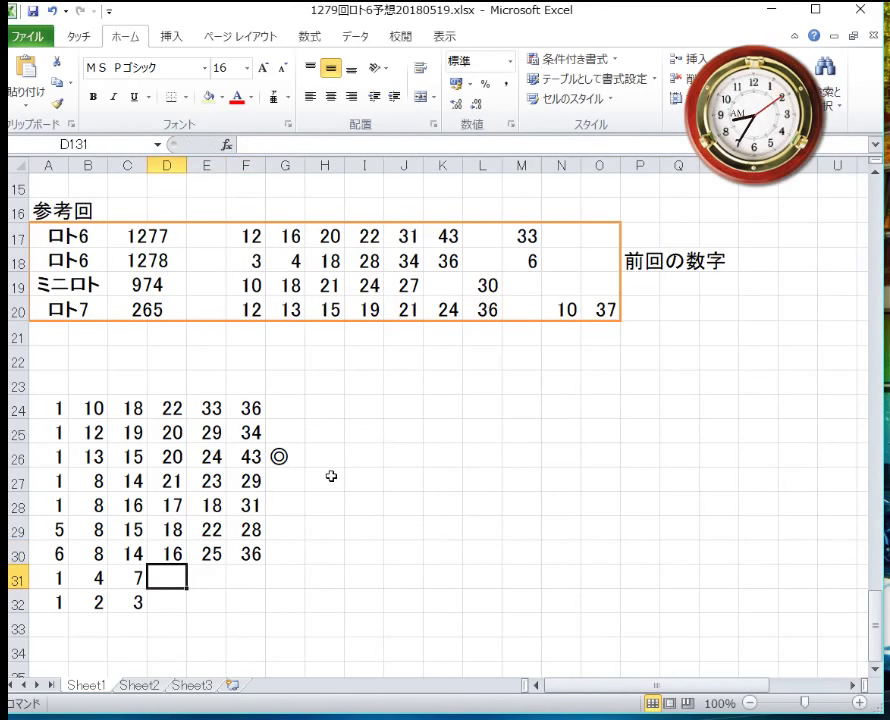
{"action": "key", "text": "Down"}
{"action": "key", "text": "Down"}
{"action": "key", "text": "Down"}
{"action": "key", "text": "Down"}
{"action": "key", "text": "Down"}
{"action": "key", "text": "Down"}
{"action": "key", "text": "Up"}
{"action": "key", "text": "Up"}
{"action": "key", "text": "Up"}
{"action": "key", "text": "Up"}
{"action": "key", "text": "Up"}
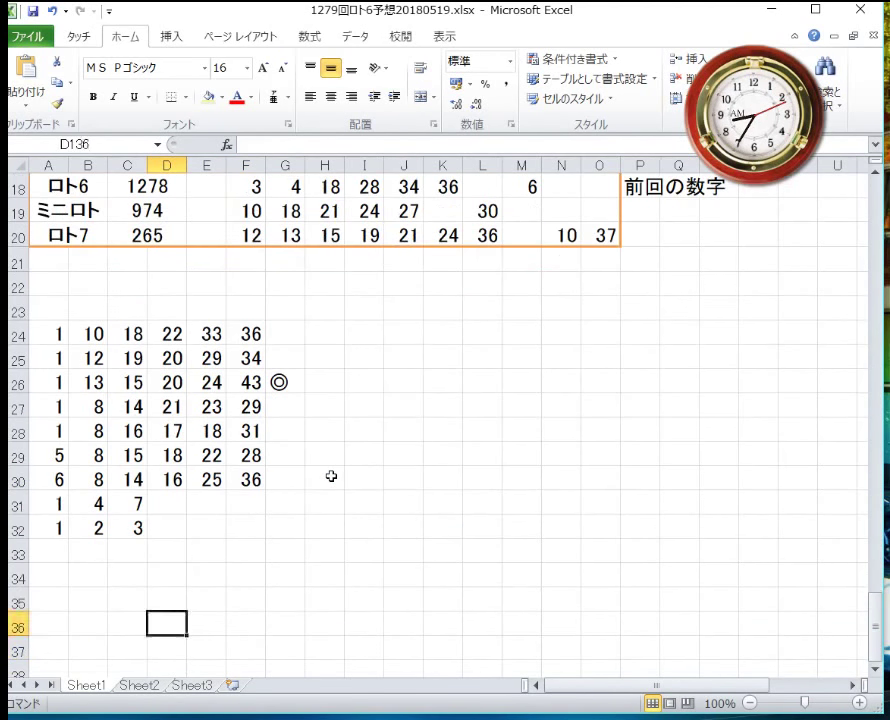
{"action": "key", "text": "Up"}
{"action": "key", "text": "Up"}
{"action": "key", "text": "Up"}
{"action": "key", "text": "Up"}
{"action": "key", "text": "Up"}
{"action": "key", "text": "Up"}
{"action": "key", "text": "Up"}
{"action": "key", "text": "Up"}
{"action": "key", "text": "Up"}
{"action": "key", "text": "Up"}
{"action": "key", "text": "Up"}
{"action": "key", "text": "Up"}
{"action": "key", "text": "Up"}
{"action": "key", "text": "Up"}
{"action": "key", "text": "Up"}
{"action": "key", "text": "Up"}
{"action": "key", "text": "Up"}
{"action": "key", "text": "Up"}
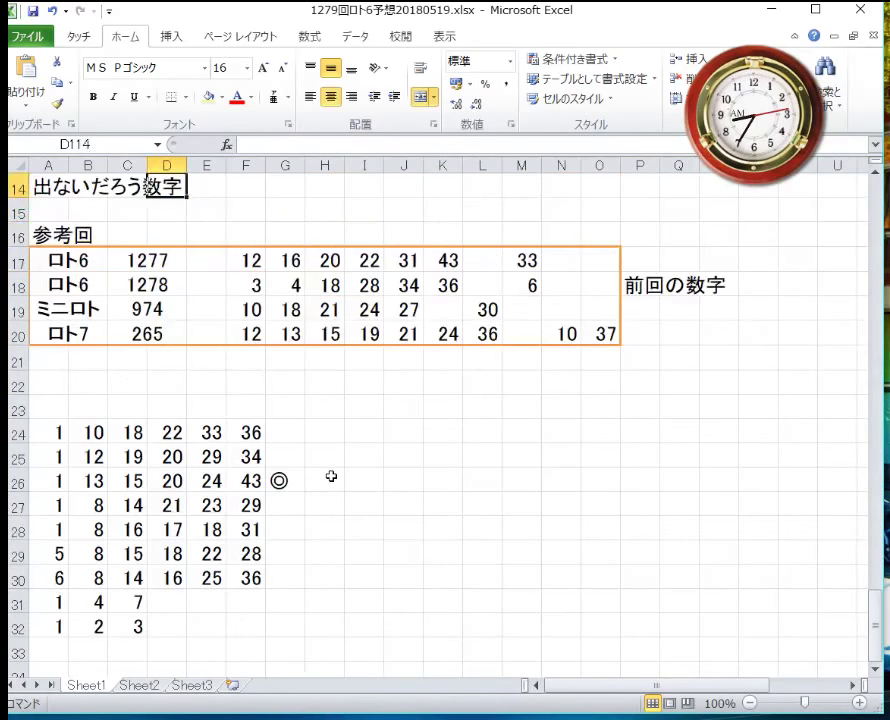
{"action": "key", "text": "Down"}
{"action": "key", "text": "Down"}
{"action": "key", "text": "Down"}
{"action": "key", "text": "Down"}
{"action": "key", "text": "Down"}
{"action": "key", "text": "Down"}
{"action": "key", "text": "Down"}
{"action": "key", "text": "Down"}
{"action": "key", "text": "Down"}
{"action": "key", "text": "Down"}
{"action": "key", "text": "Down"}
{"action": "key", "text": "Down"}
{"action": "key", "text": "Down"}
{"action": "key", "text": "Down"}
{"action": "key", "text": "Down"}
{"action": "key", "text": "Down"}
{"action": "key", "text": "Down"}
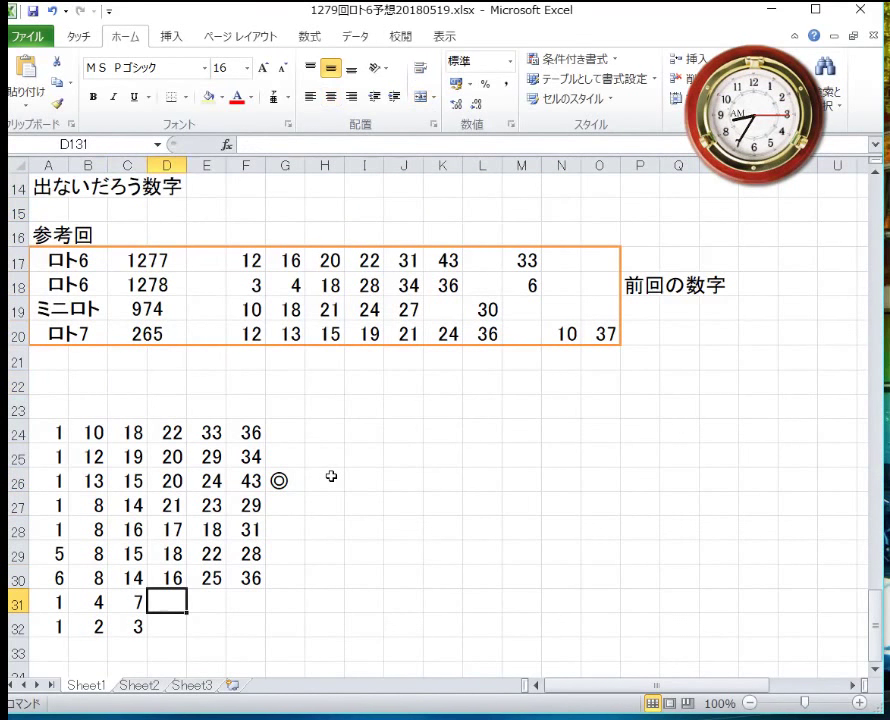
Step: Complete the combination in row 131 by entering 20, 24 and 25 in cells D131 to F131
{"action": "type", "text": "20"}
{"action": "key", "text": "Tab"}
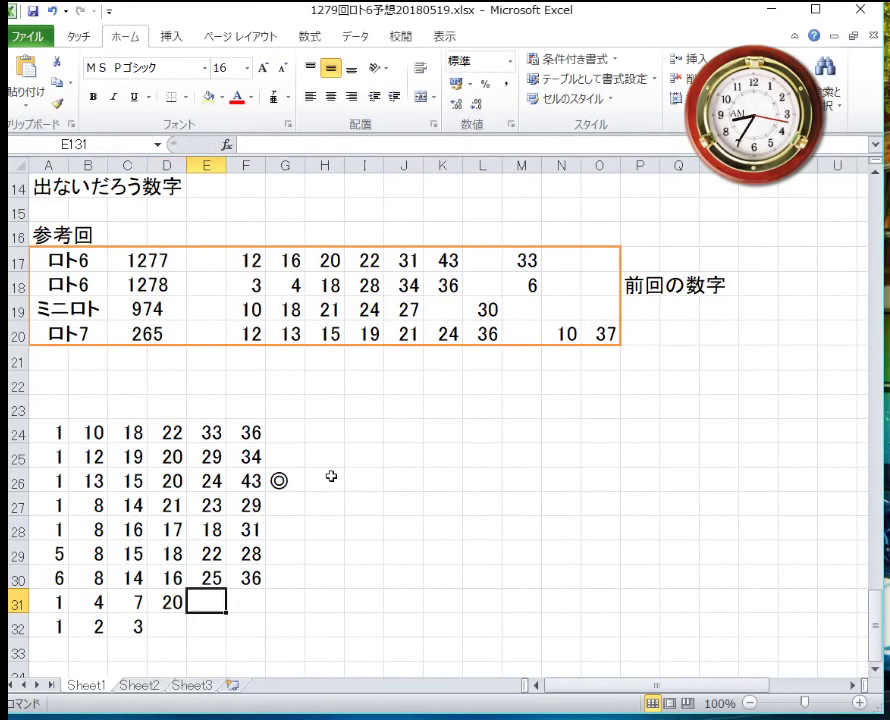
{"action": "type", "text": "24"}
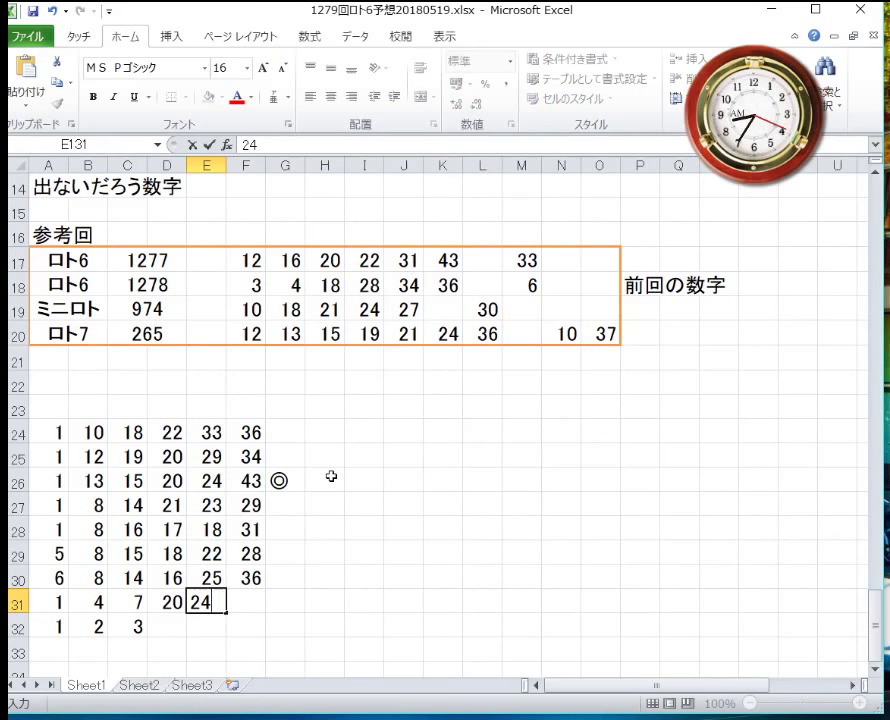
{"action": "key", "text": "Tab"}
{"action": "type", "text": "25"}
{"action": "key", "text": "Return"}
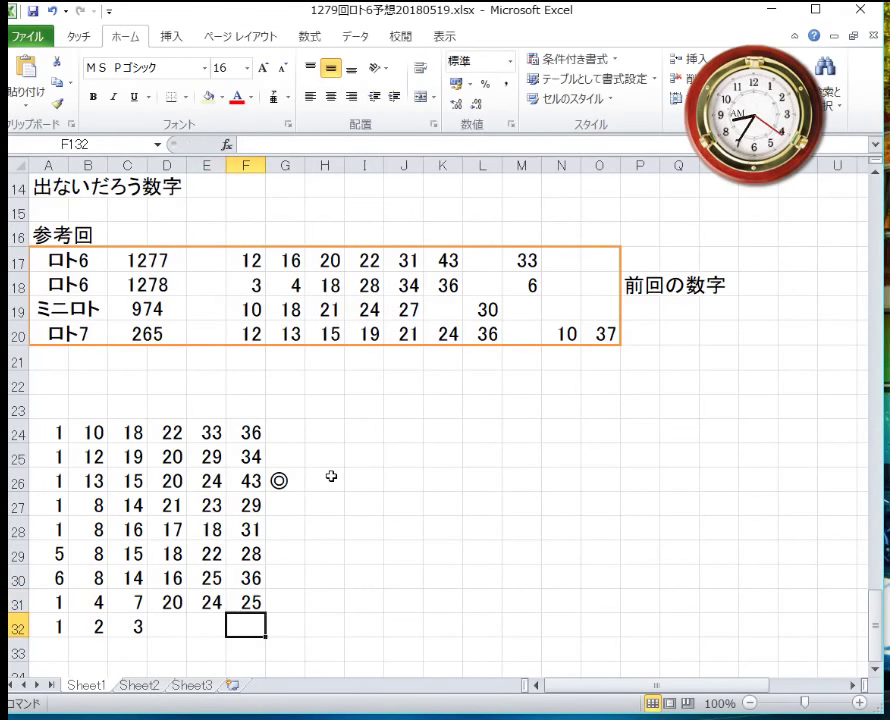
Step: Complete the combination in row 132 by entering 19, 30 and 42 in cells D132 to F132
{"action": "key", "text": "Left"}
{"action": "key", "text": "Left"}
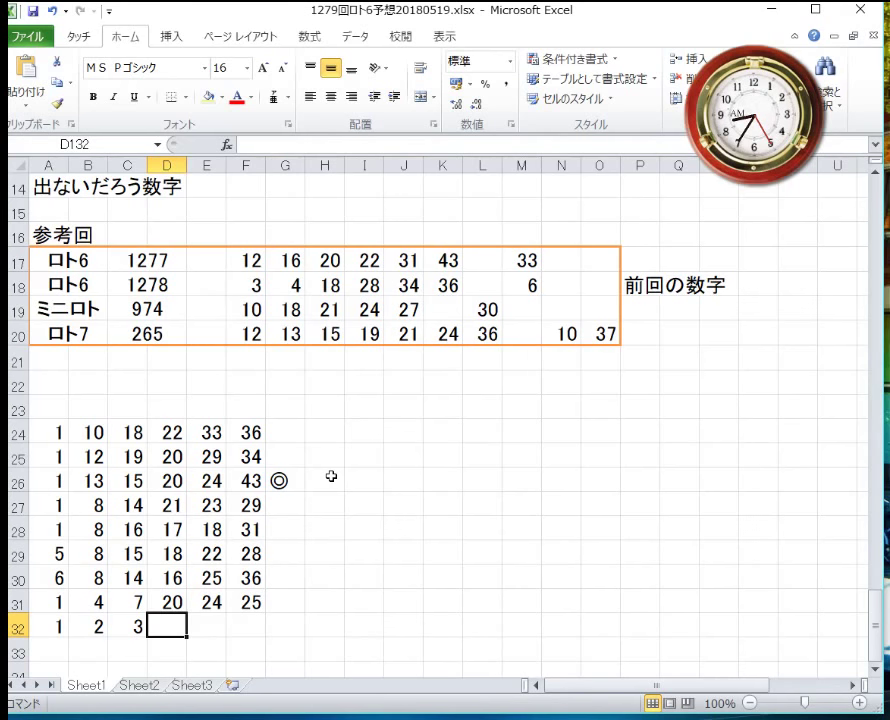
{"action": "type", "text": "19"}
{"action": "key", "text": "Tab"}
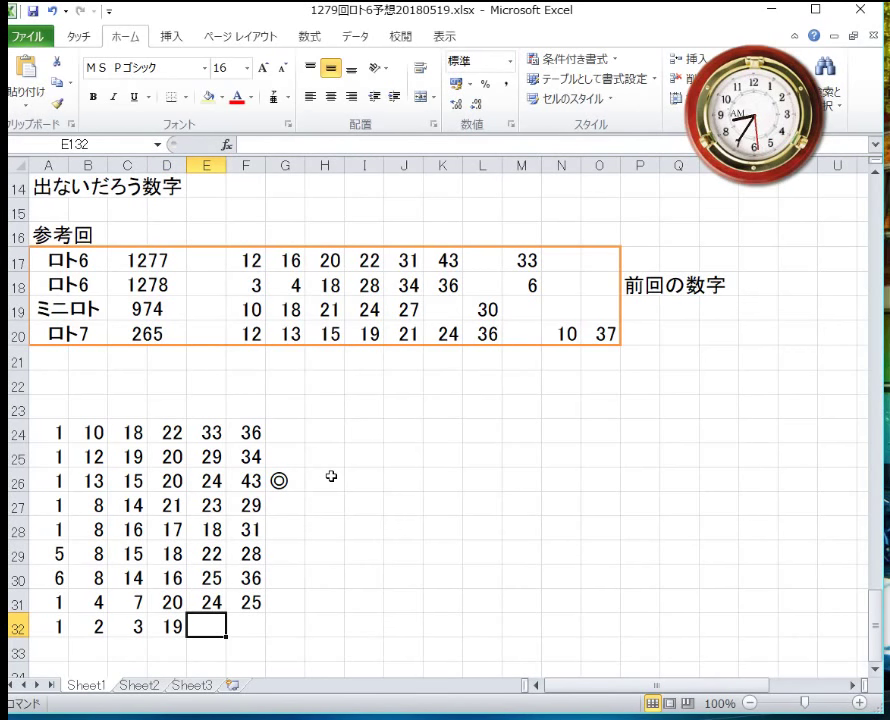
{"action": "type", "text": "30"}
{"action": "key", "text": "Tab"}
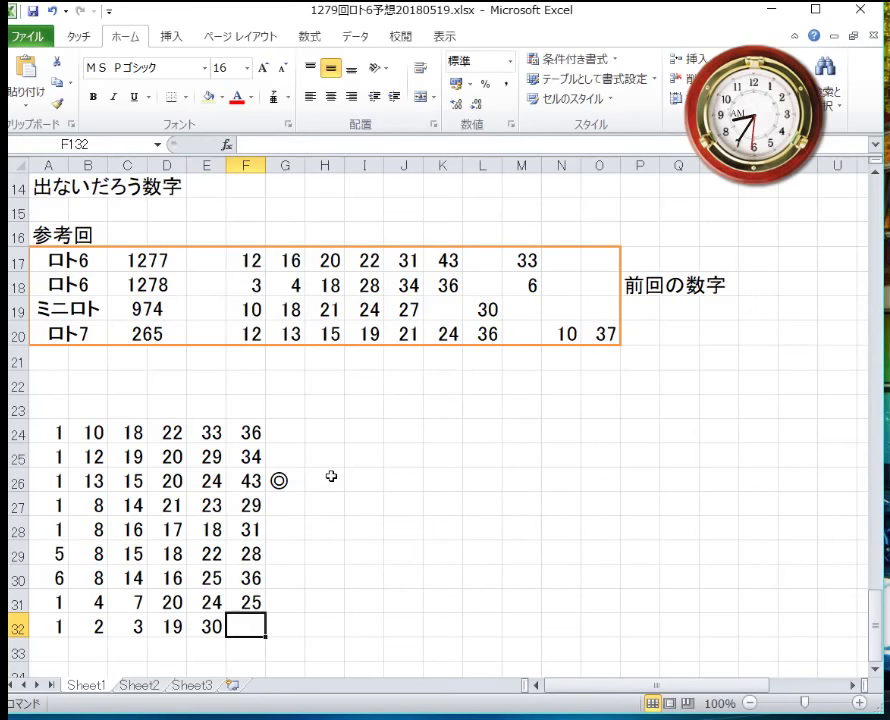
{"action": "type", "text": "42"}
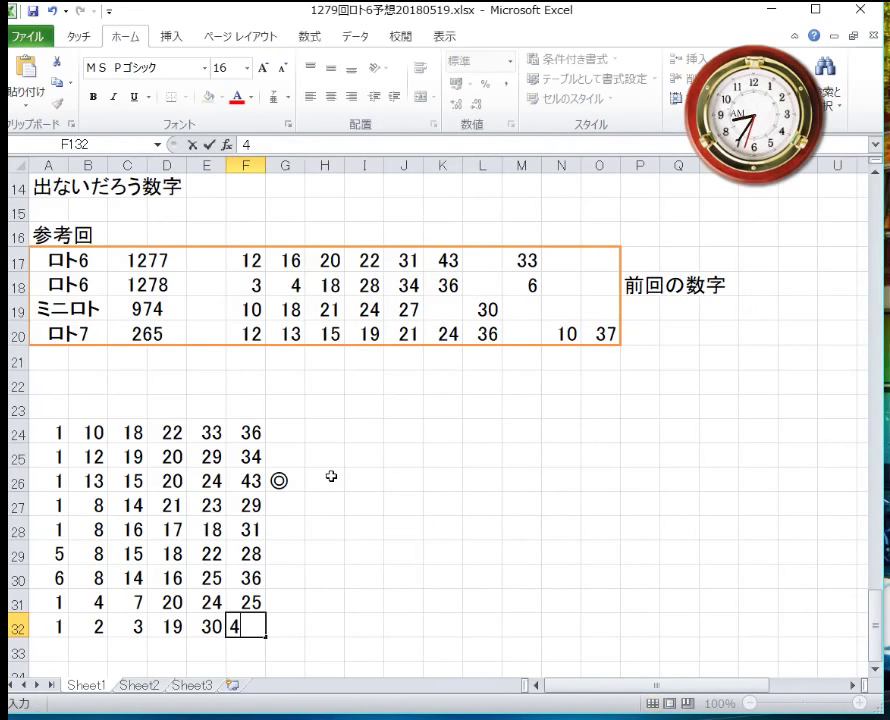
{"action": "key", "text": "Return"}
Step: Look over the nine completed combinations in rows 124 to 132
{"action": "key", "text": "Up"}
{"action": "key", "text": "Up"}
{"action": "key", "text": "Up"}
{"action": "key", "text": "Up"}
{"action": "key", "text": "Up"}
{"action": "key", "text": "Up"}
{"action": "key", "text": "Up"}
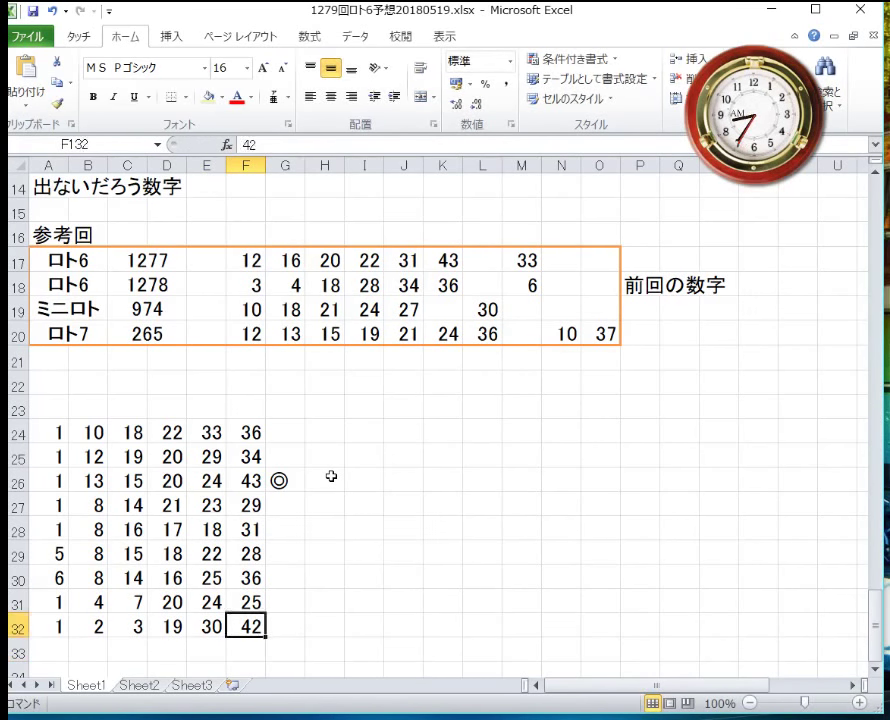
{"action": "key", "text": "Up"}
{"action": "key", "text": "Up"}
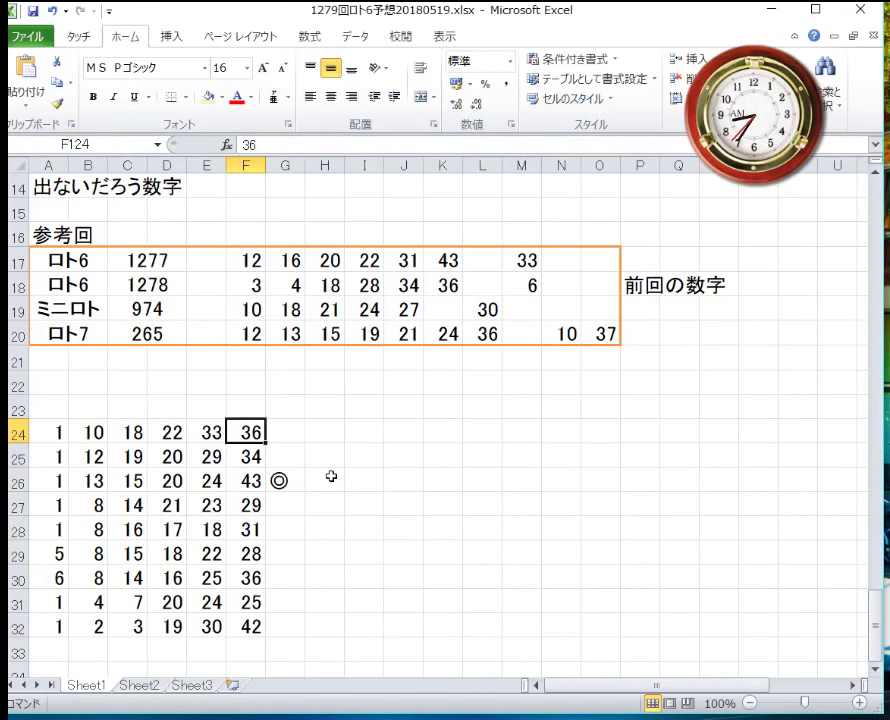
{"action": "key", "text": "Down"}
{"action": "key", "text": "Down"}
{"action": "key", "text": "Down"}
{"action": "key", "text": "Down"}
{"action": "key", "text": "Down"}
{"action": "key", "text": "Down"}
{"action": "key", "text": "Down"}
{"action": "key", "text": "Down"}
{"action": "key", "text": "Down"}
{"action": "key", "text": "Down"}
{"action": "key", "text": "Down"}
{"action": "key", "text": "Down"}
{"action": "key", "text": "Down"}
{"action": "key", "text": "Up"}
{"action": "key", "text": "Up"}
{"action": "key", "text": "Up"}
{"action": "key", "text": "Up"}
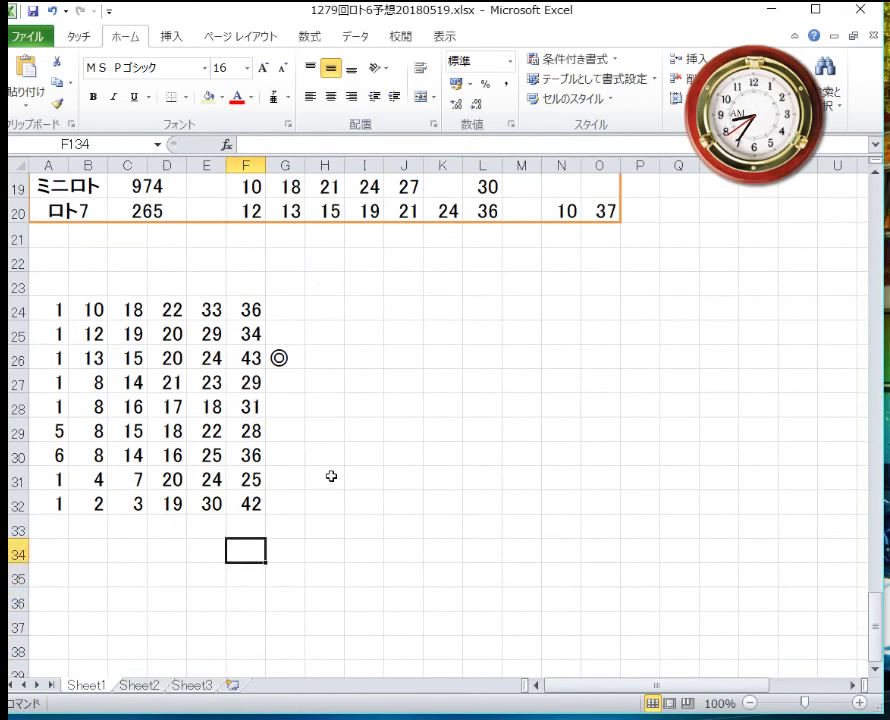
{"action": "key", "text": "Left"}
{"action": "key", "text": "Left"}
{"action": "key", "text": "Left"}
{"action": "key", "text": "Left"}
{"action": "key", "text": "Left"}
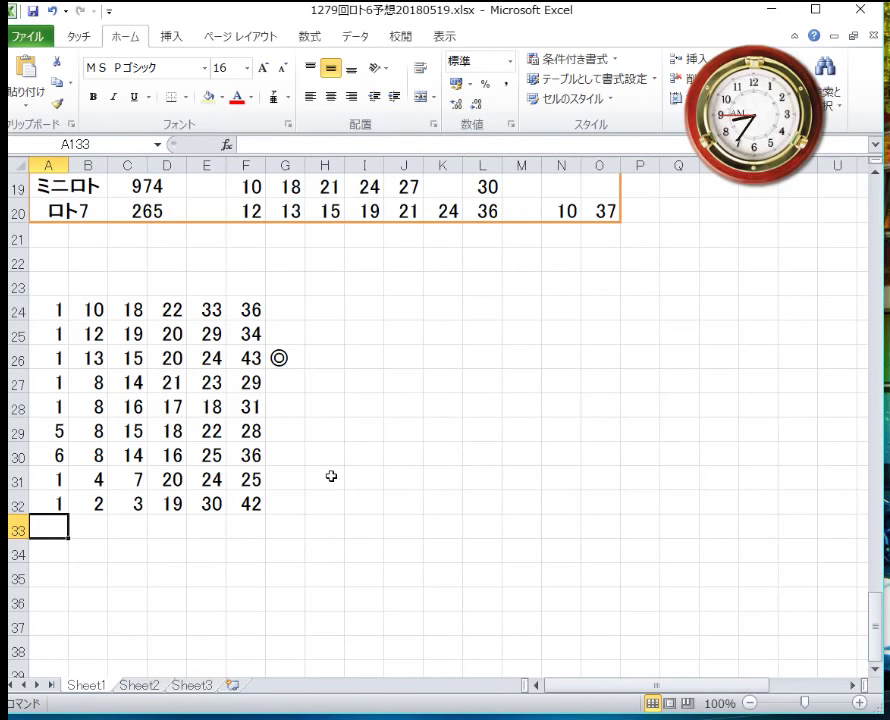
Step: Compare the reference draws starting at row 117 with the predicted combinations below them
{"action": "key", "text": "ctrl+Up"}
{"action": "key", "text": "ctrl+Up"}
{"action": "key", "text": "ctrl+Up"}
{"action": "key", "text": "ctrl+Up"}
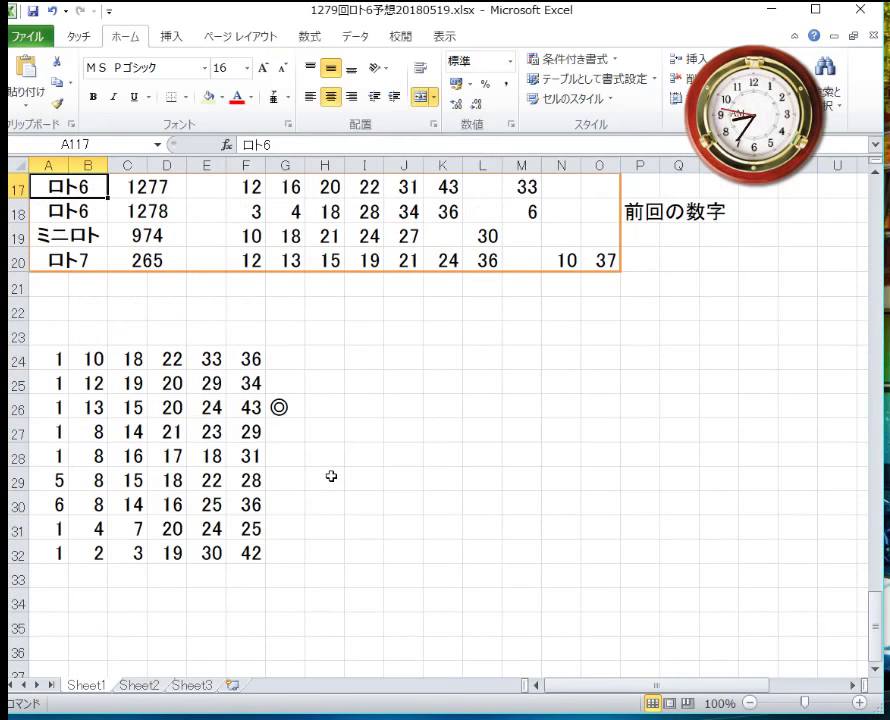
{"action": "key", "text": "Down"}
{"action": "key", "text": "Down"}
{"action": "key", "text": "Down"}
{"action": "key", "text": "Down"}
{"action": "key", "text": "Down"}
{"action": "key", "text": "Down"}
{"action": "key", "text": "Down"}
{"action": "key", "text": "Down"}
{"action": "key", "text": "Down"}
{"action": "key", "text": "Down"}
{"action": "key", "text": "Down"}
{"action": "key", "text": "Down"}
{"action": "key", "text": "Down"}
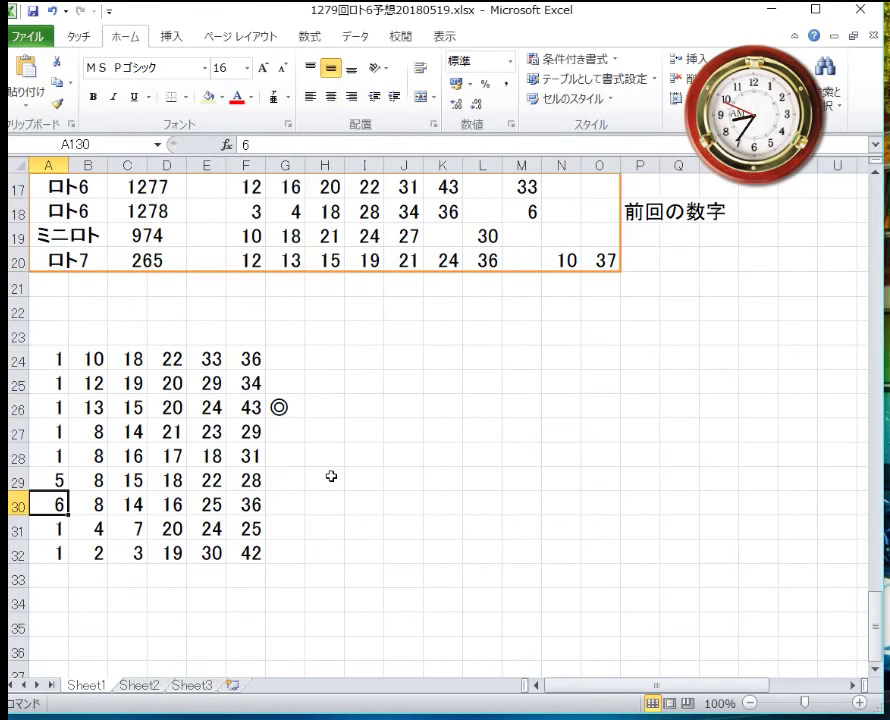
Step: Start a new combination in row 133 with 1 in cell A133, 24 in D133 and 43 in F133
{"action": "key", "text": "Down"}
{"action": "key", "text": "Down"}
{"action": "key", "text": "Down"}
{"action": "type", "text": "1"}
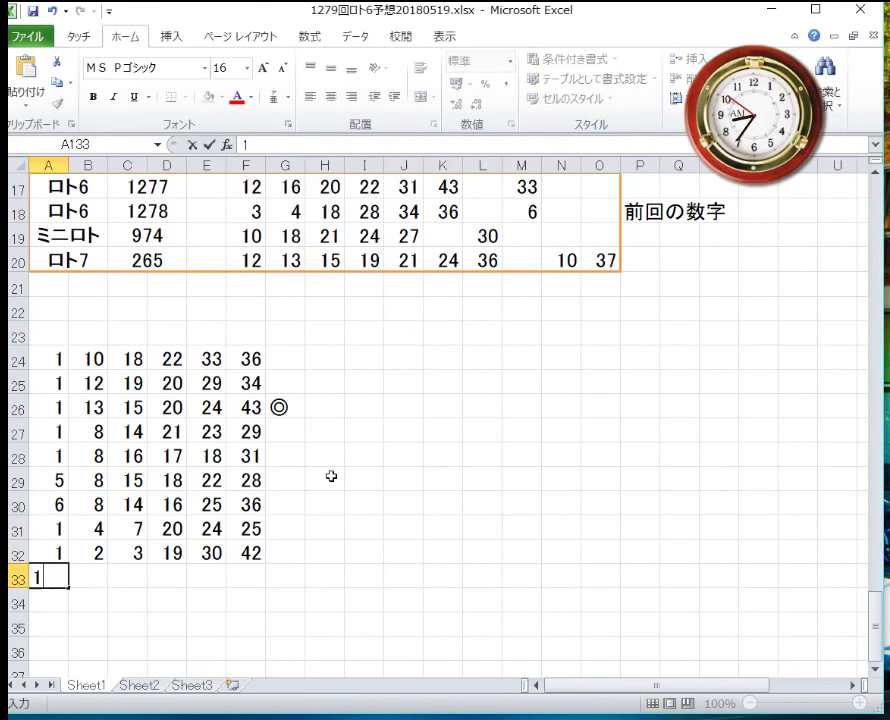
{"action": "key", "text": "Tab"}
{"action": "key", "text": "Tab"}
{"action": "key", "text": "Tab"}
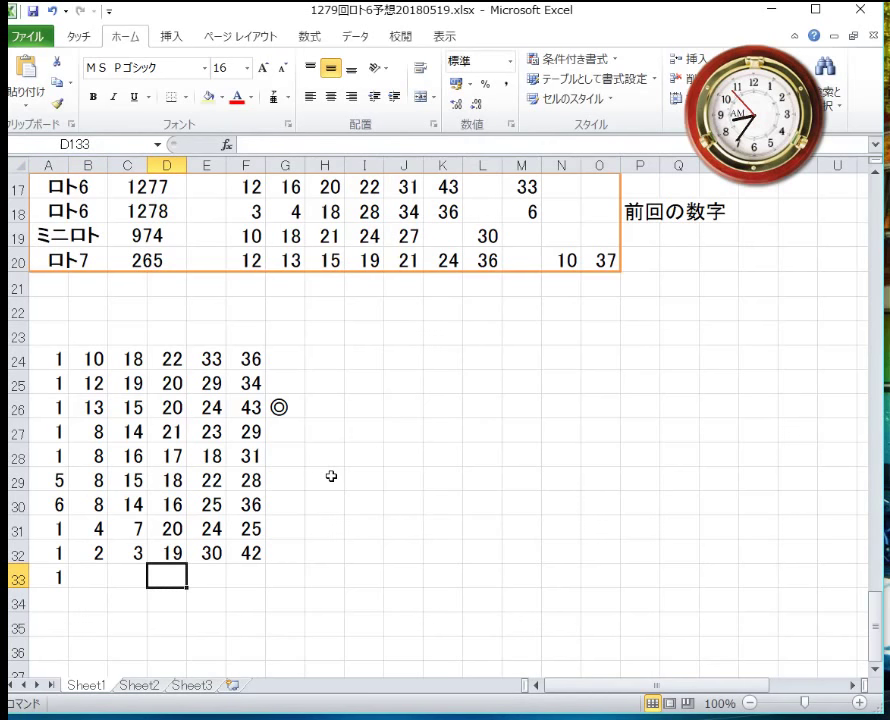
{"action": "type", "text": "24"}
{"action": "key", "text": "Tab"}
{"action": "key", "text": "Tab"}
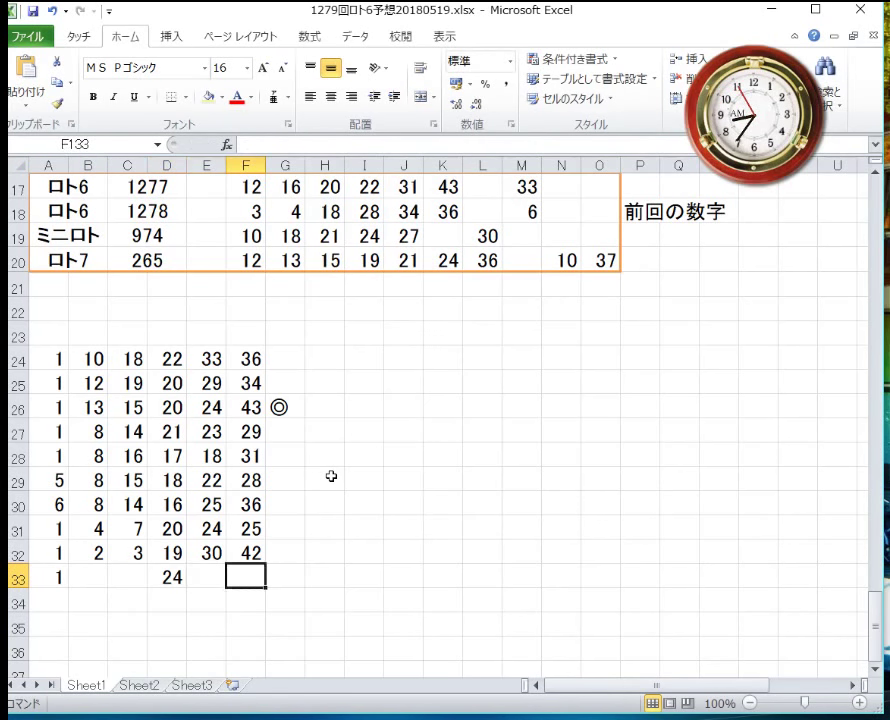
{"action": "type", "text": "43"}
{"action": "key", "text": "Return"}
Step: Fill the gaps in the row 133 combination with 15 in cell B133, 20 in C133 and 36 in E133
{"action": "key", "text": "Up"}
{"action": "key", "text": "Left"}
{"action": "key", "text": "Left"}
{"action": "key", "text": "Left"}
{"action": "key", "text": "Left"}
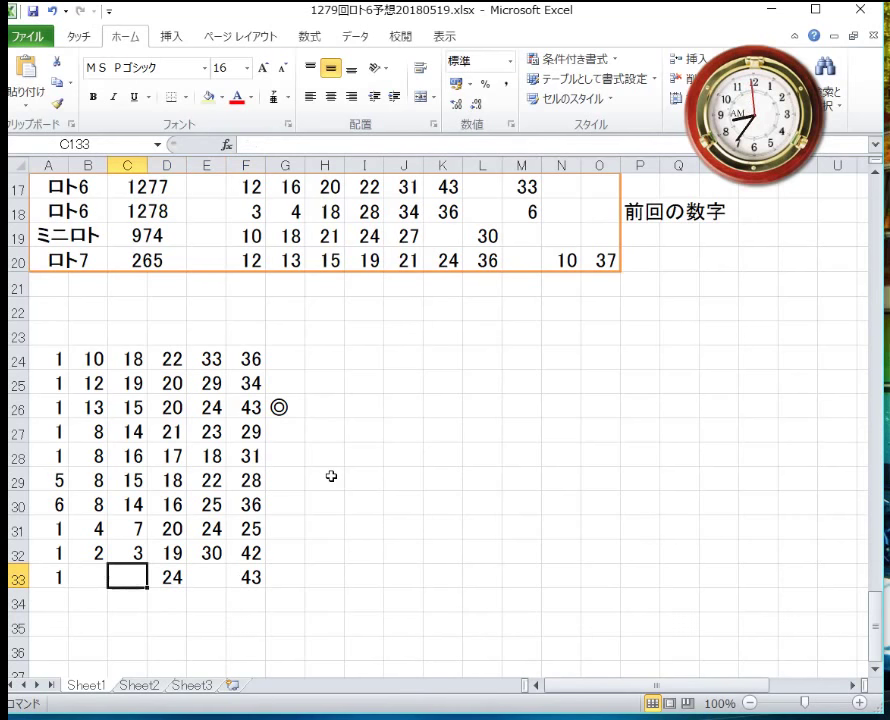
{"action": "type", "text": "12"}
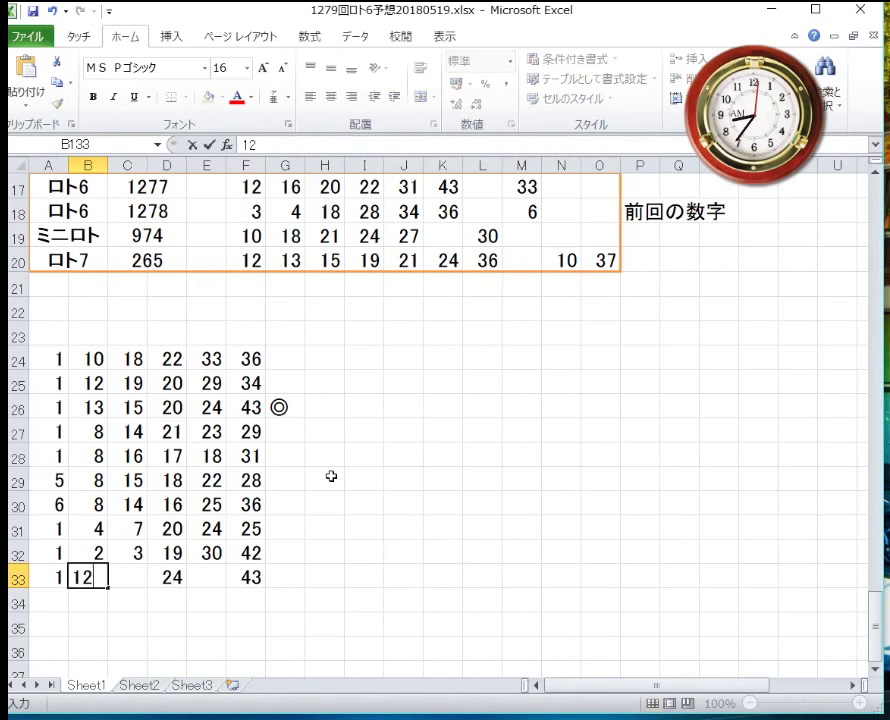
{"action": "key", "text": "Right"}
{"action": "key", "text": "Left"}
{"action": "type", "text": "15"}
{"action": "key", "text": "Right"}
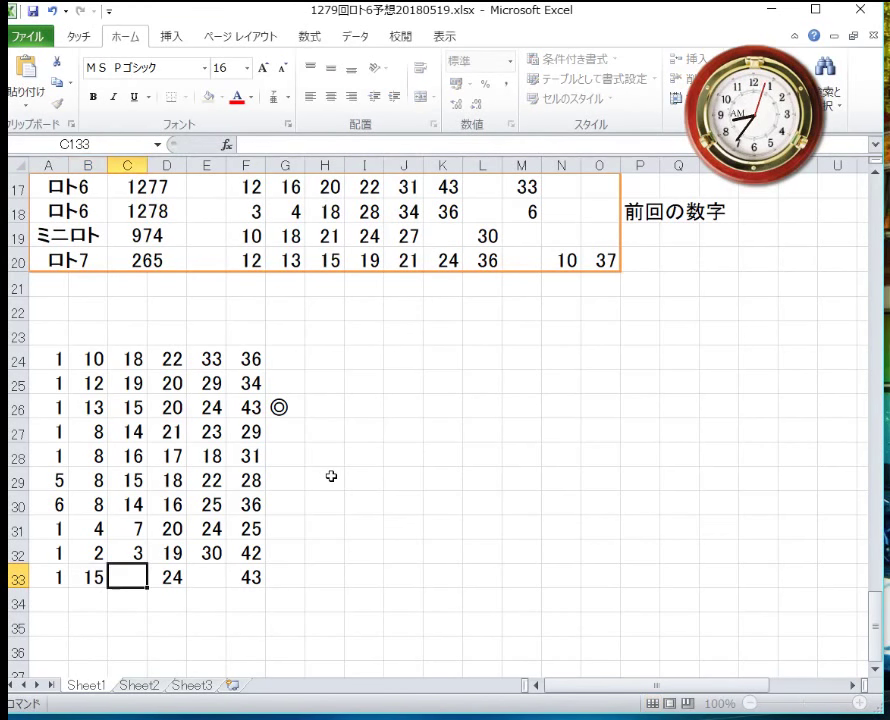
{"action": "type", "text": "20"}
{"action": "key", "text": "Right"}
{"action": "type", "text": "24"}
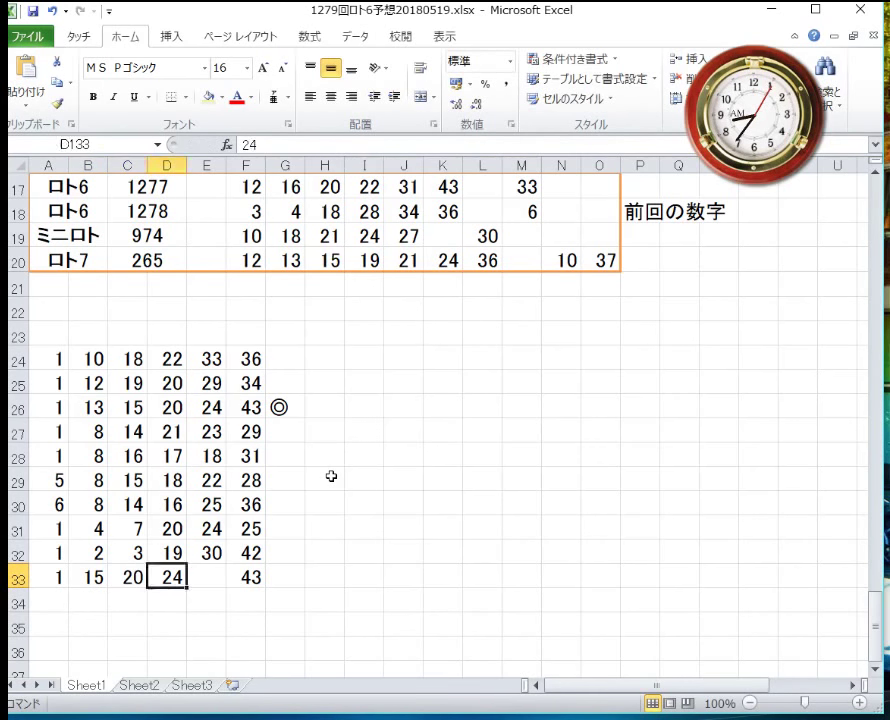
{"action": "key", "text": "Right"}
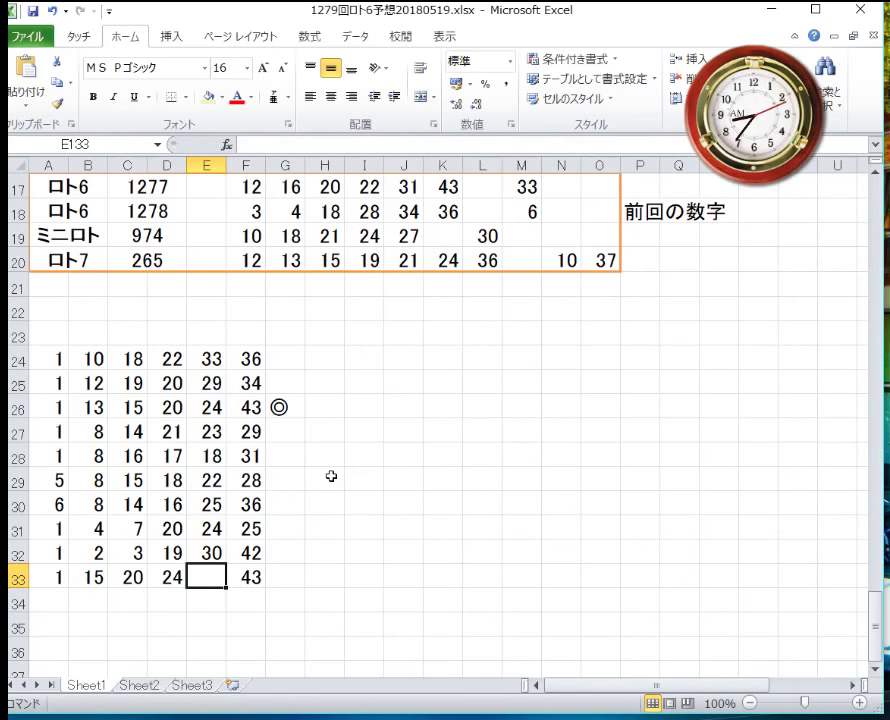
{"action": "type", "text": "36"}
{"action": "key", "text": "Return"}
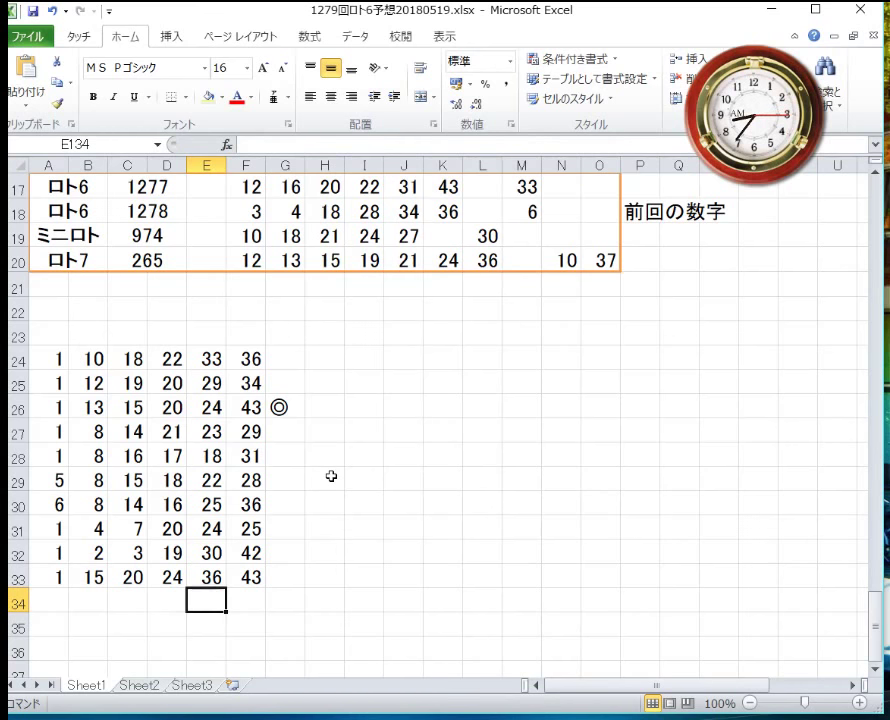
Step: Start a new combination in row 134 with 8 in cell A134, 15 in B134 and 22 in C134
{"action": "key", "text": "Left"}
{"action": "key", "text": "Left"}
{"action": "key", "text": "Left"}
{"action": "key", "text": "Left"}
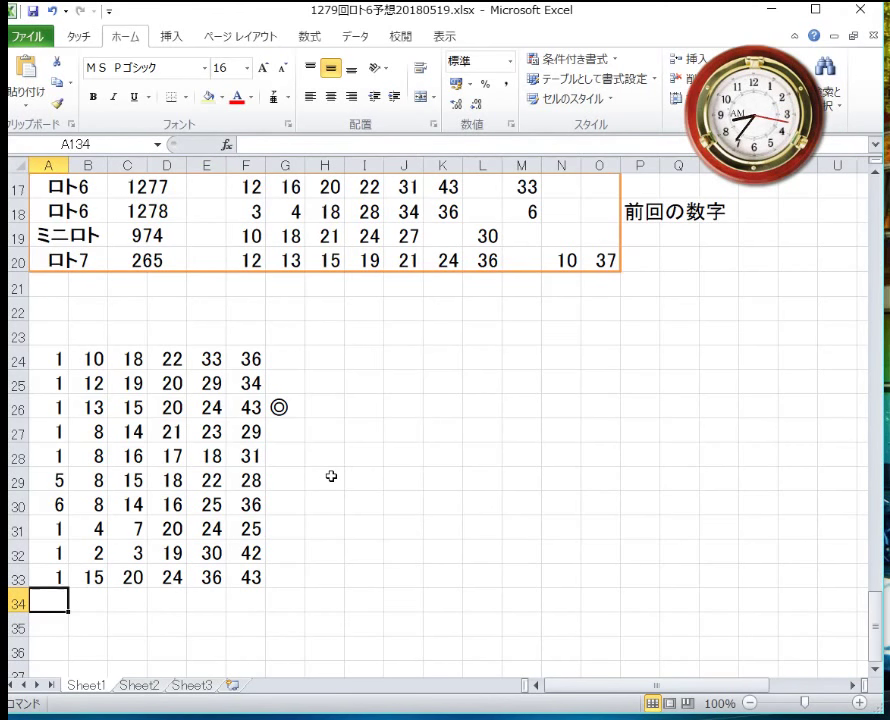
{"action": "type", "text": "8"}
{"action": "key", "text": "Tab"}
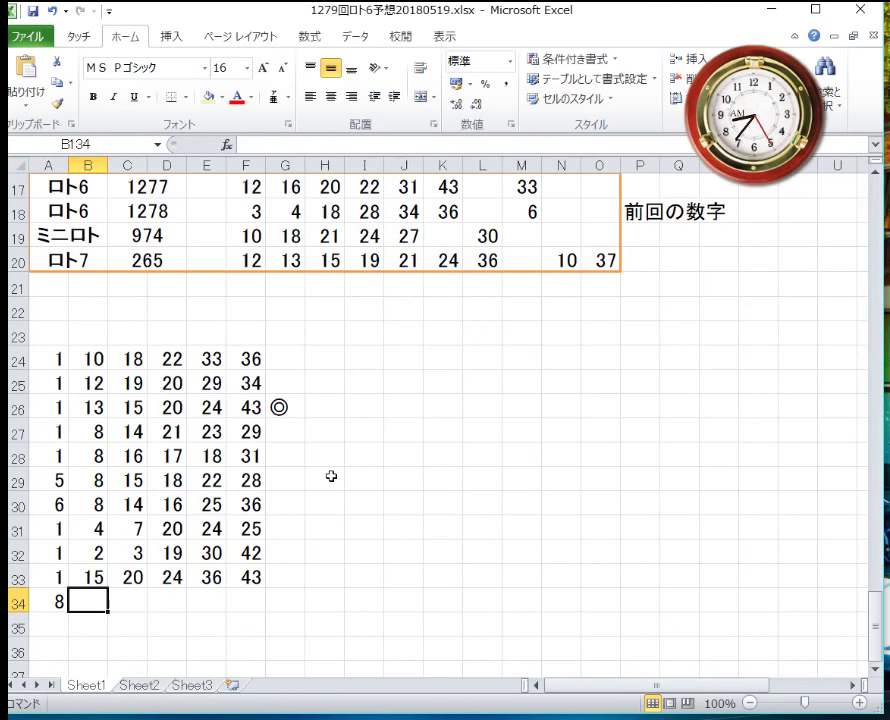
{"action": "type", "text": "15"}
{"action": "key", "text": "Tab"}
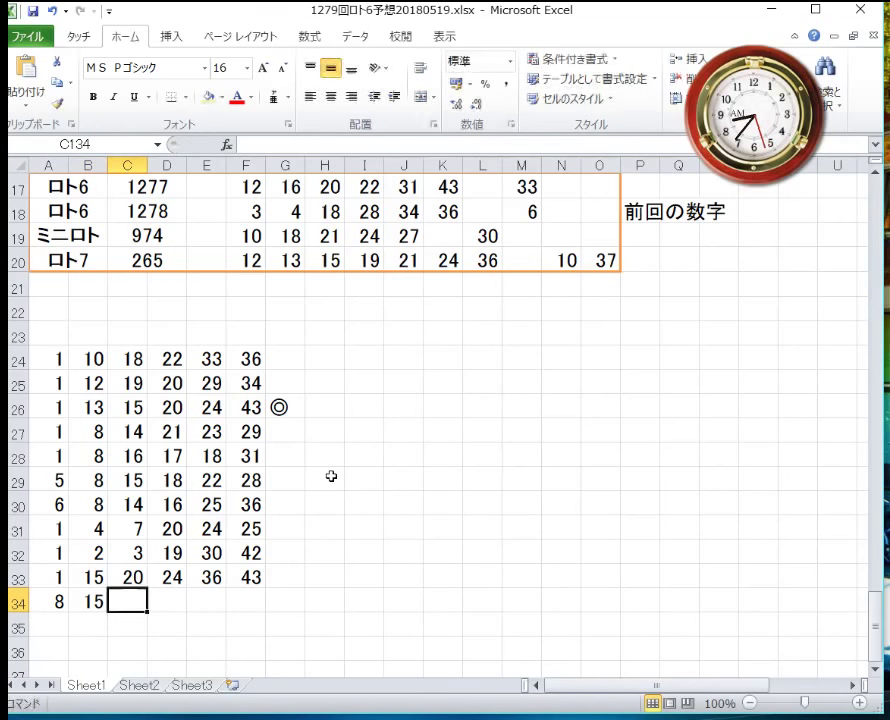
{"action": "type", "text": "22"}
{"action": "key", "text": "Tab"}
Step: Complete the row 134 combination with 25 in cell D134, 39 in E134 and 40 in F134
{"action": "type", "text": "24"}
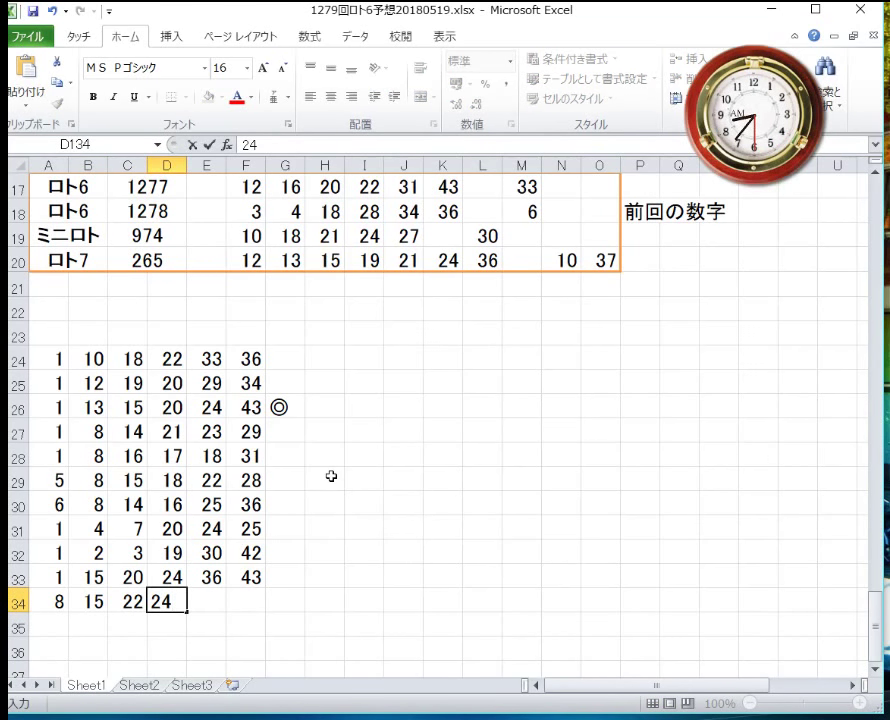
{"action": "key", "text": "BackSpace"}
{"action": "type", "text": "5"}
{"action": "key", "text": "Tab"}
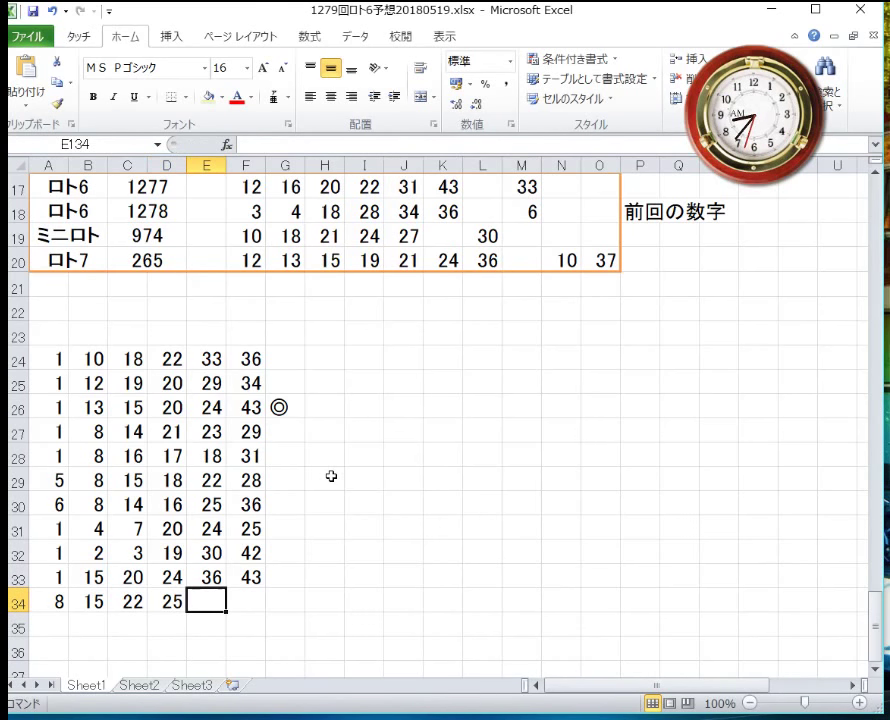
{"action": "type", "text": "39"}
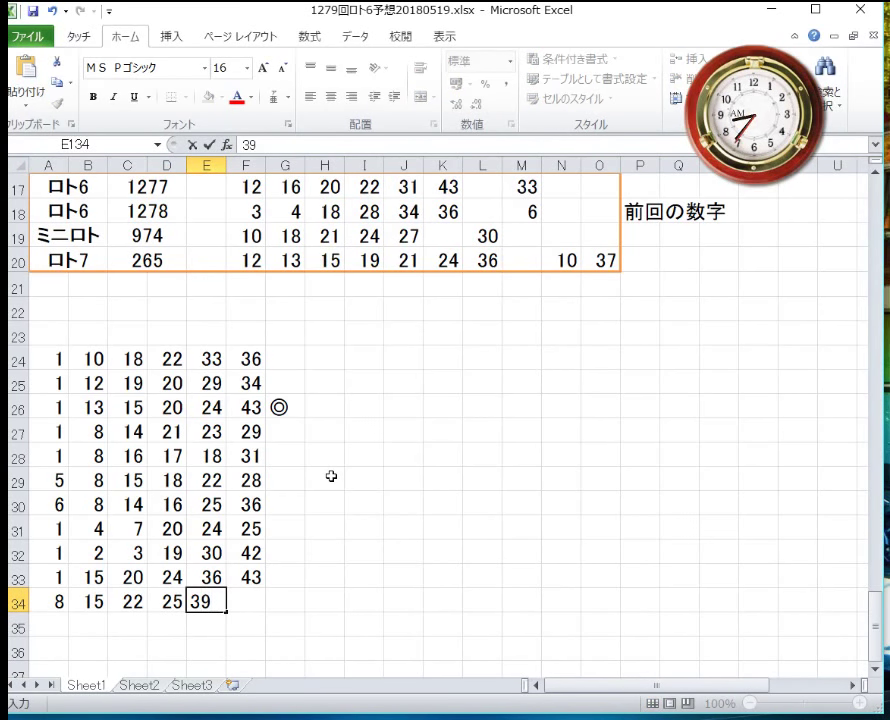
{"action": "key", "text": "Tab"}
{"action": "type", "text": "40"}
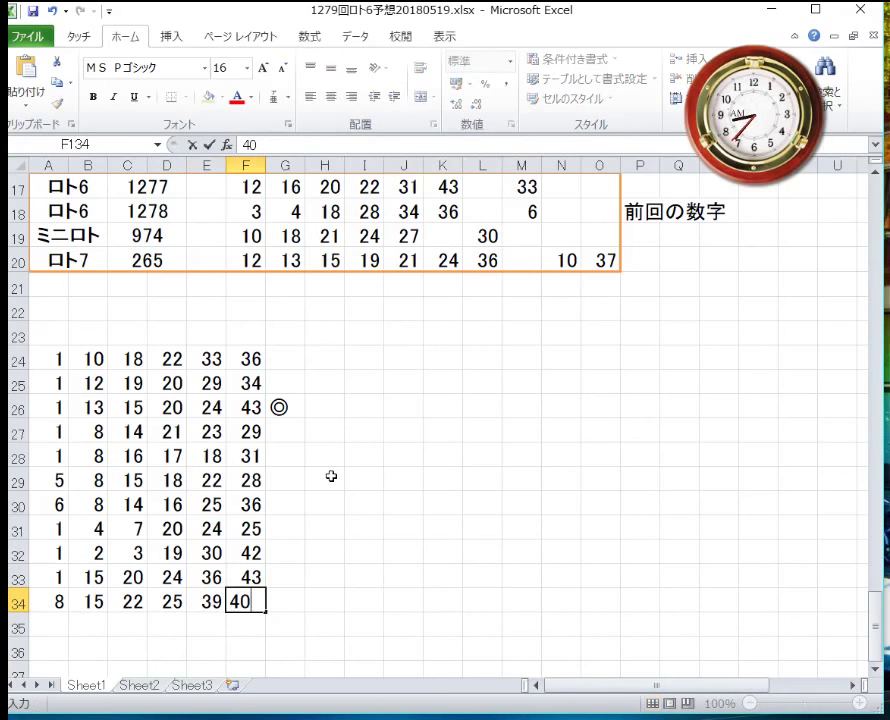
{"action": "key", "text": "Return"}
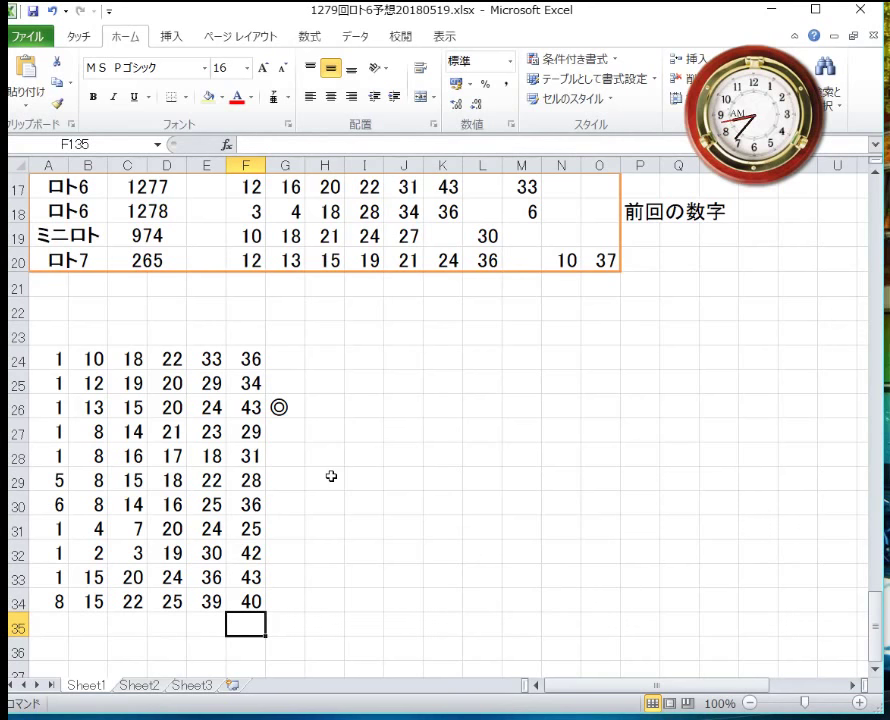
Step: Start another combination in row 135 with 8 in cell A135, 10 in B135 and 15 in C135
{"action": "key", "text": "Left"}
{"action": "key", "text": "Left"}
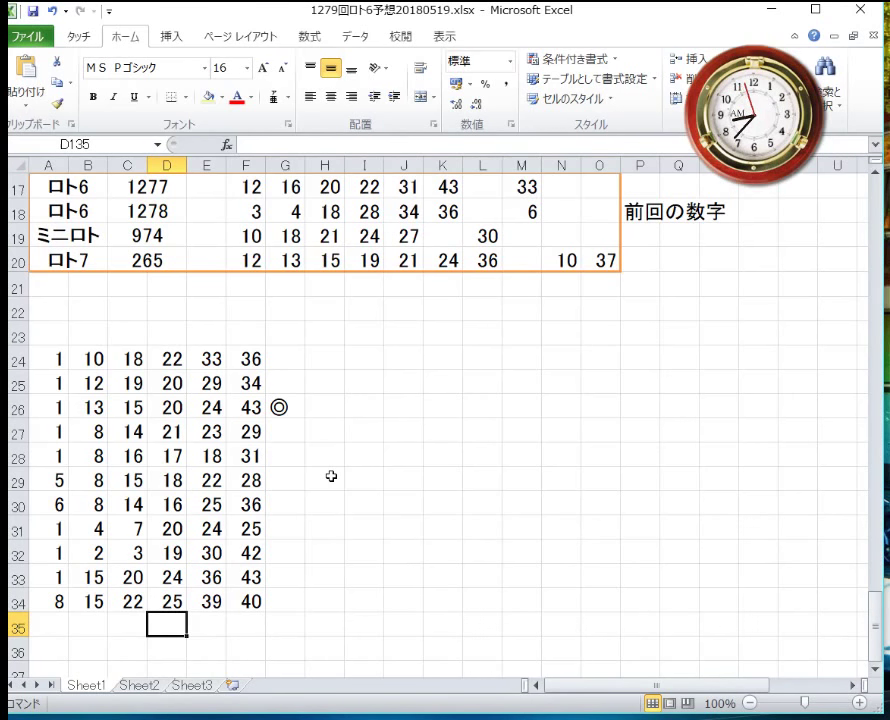
{"action": "key", "text": "Left"}
{"action": "key", "text": "Left"}
{"action": "key", "text": "Left"}
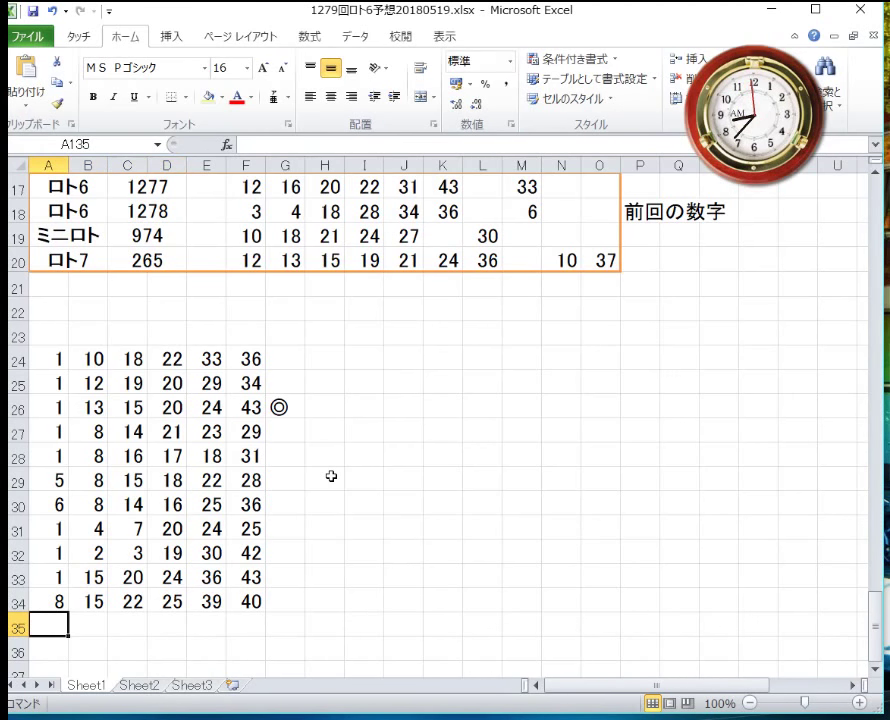
{"action": "type", "text": "8"}
{"action": "key", "text": "Tab"}
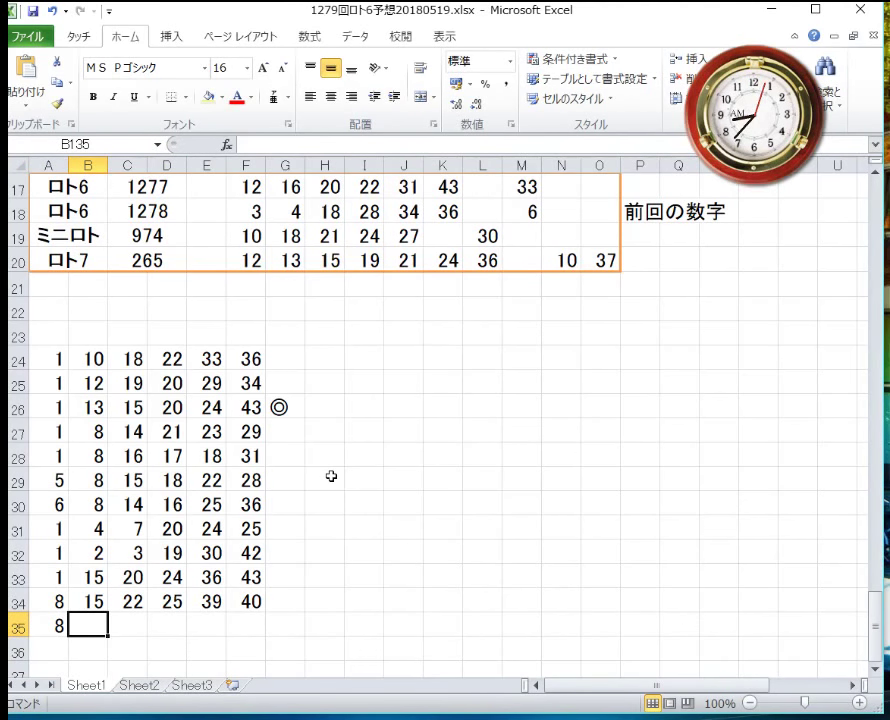
{"action": "type", "text": "10"}
{"action": "key", "text": "Tab"}
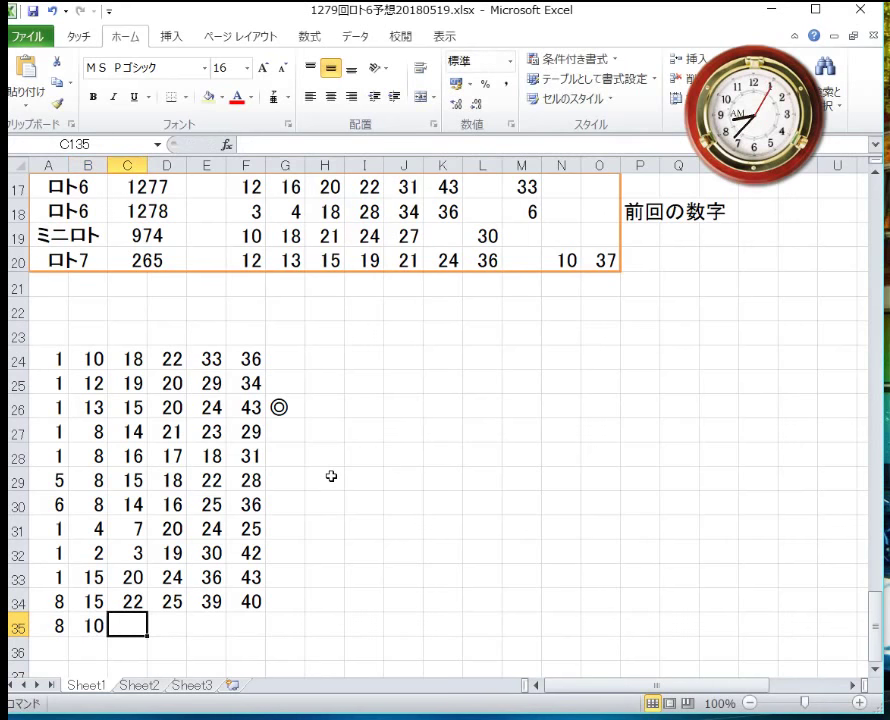
{"action": "type", "text": "15"}
{"action": "key", "text": "Tab"}
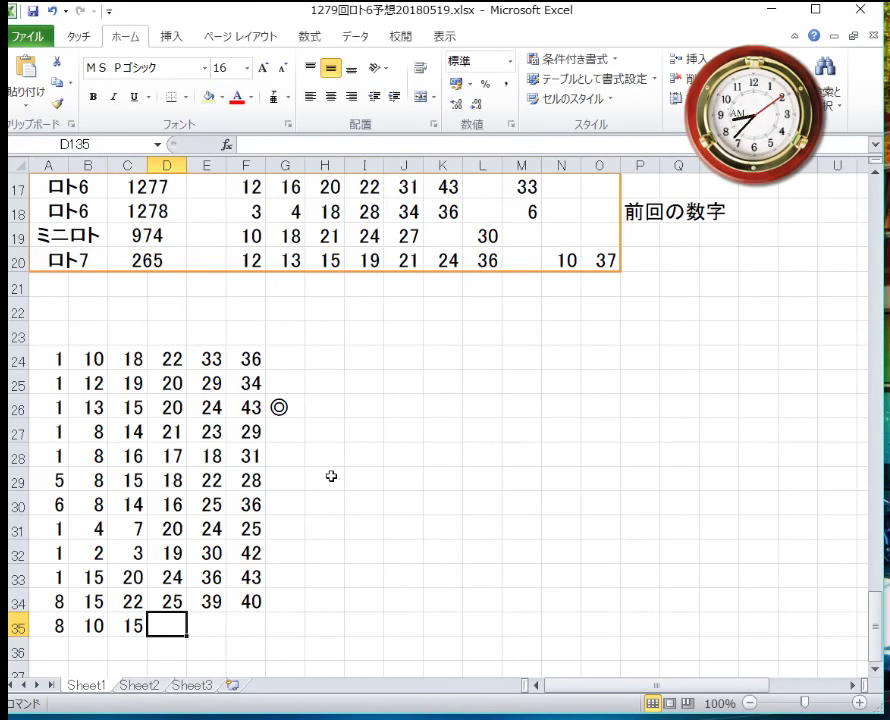
Step: Complete the row 135 combination with 20 in cell D135, 24 in E135 and 35 in F135
{"action": "type", "text": "20"}
{"action": "key", "text": "Tab"}
{"action": "key", "text": "Left"}
{"action": "key", "text": "Right"}
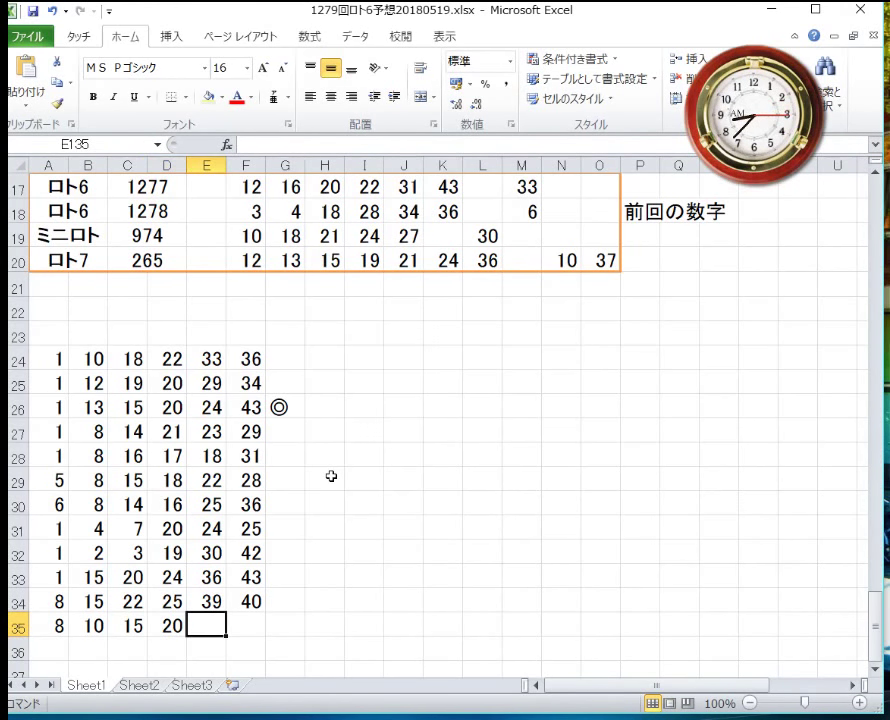
{"action": "type", "text": "24"}
{"action": "key", "text": "Right"}
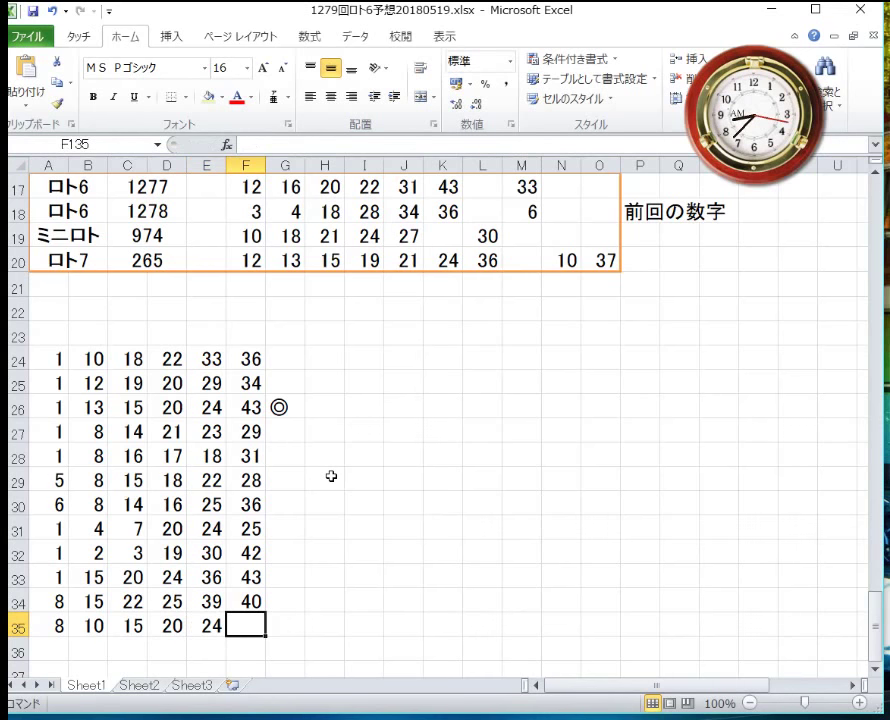
{"action": "type", "text": "3"}
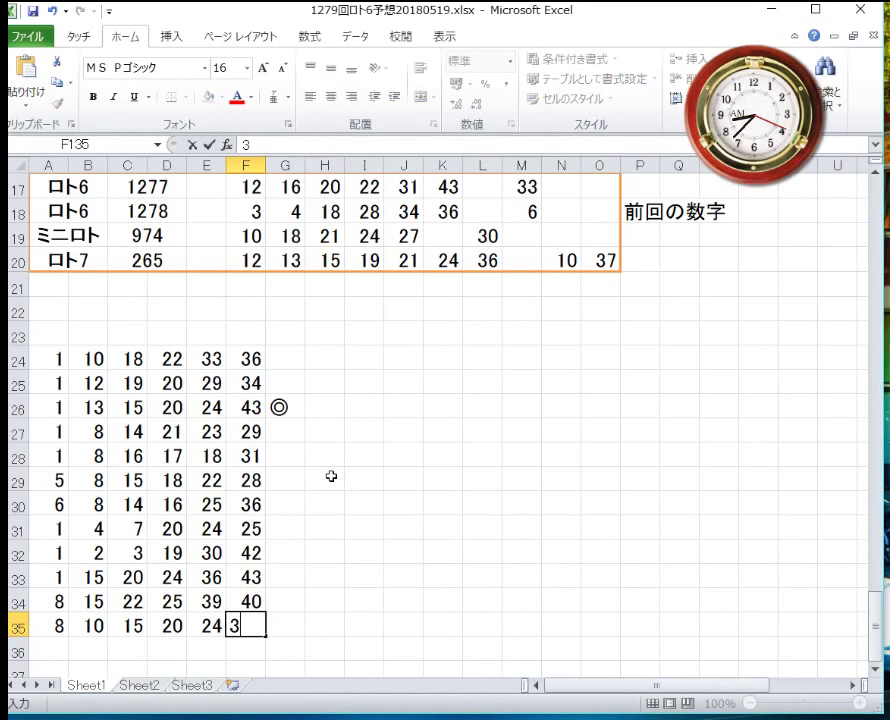
{"action": "type", "text": "5"}
{"action": "key", "text": "Return"}
Step: Mark the row 135 combination as a favourite by entering ◎ in cell G135
{"action": "key", "text": "Up"}
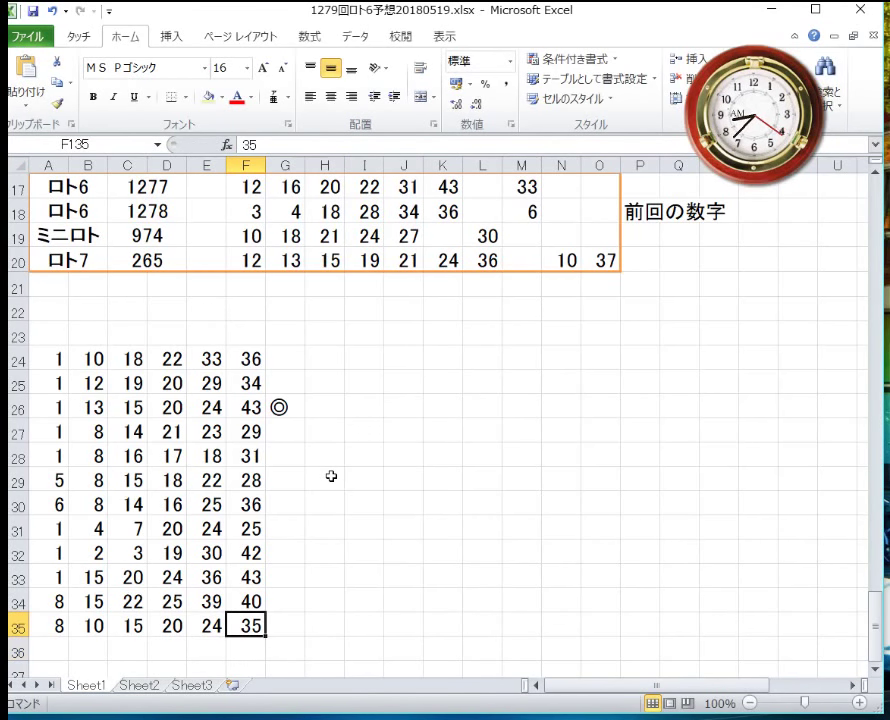
{"action": "key", "text": "Left"}
{"action": "key", "text": "Left"}
{"action": "key", "text": "Left"}
{"action": "key", "text": "Left"}
{"action": "key", "text": "Left"}
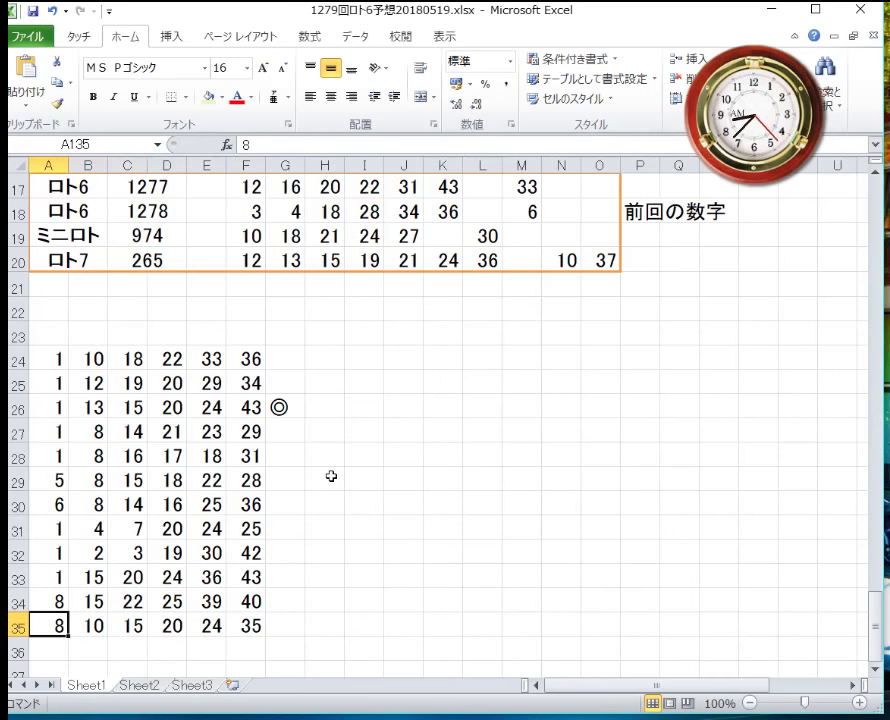
{"action": "key", "text": "Right"}
{"action": "key", "text": "Right"}
{"action": "key", "text": "Right"}
{"action": "key", "text": "Right"}
{"action": "key", "text": "Right"}
{"action": "key", "text": "Right"}
{"action": "key", "text": "Zenkaku_Hankaku"}
{"action": "type", "text": "maru"}
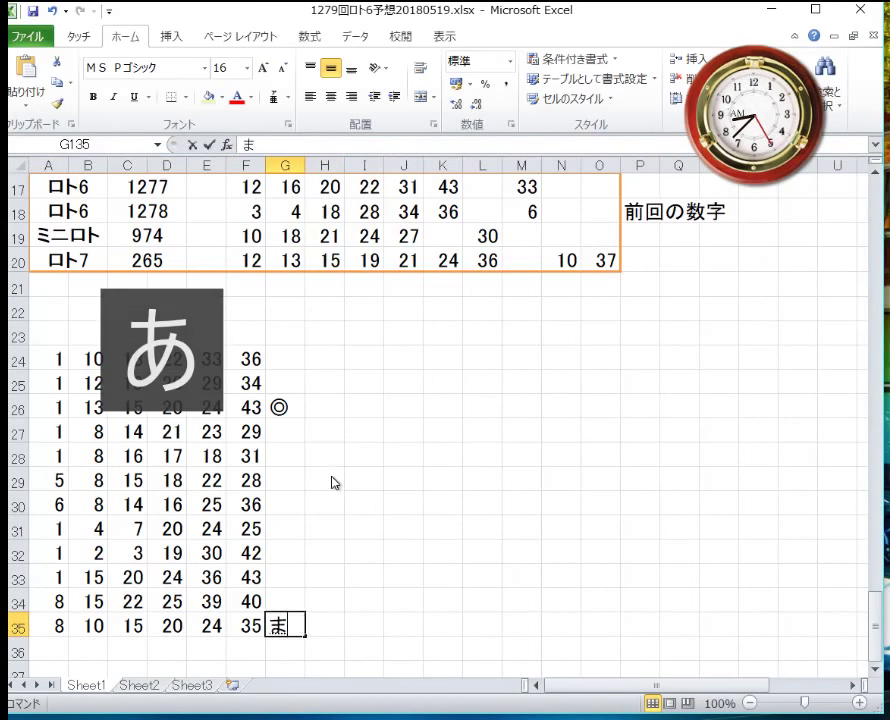
{"action": "key", "text": "space"}
{"action": "key", "text": "Return"}
{"action": "key", "text": "Return"}
{"action": "key", "text": "Return"}
{"action": "key", "text": "Zenkaku_Hankaku"}
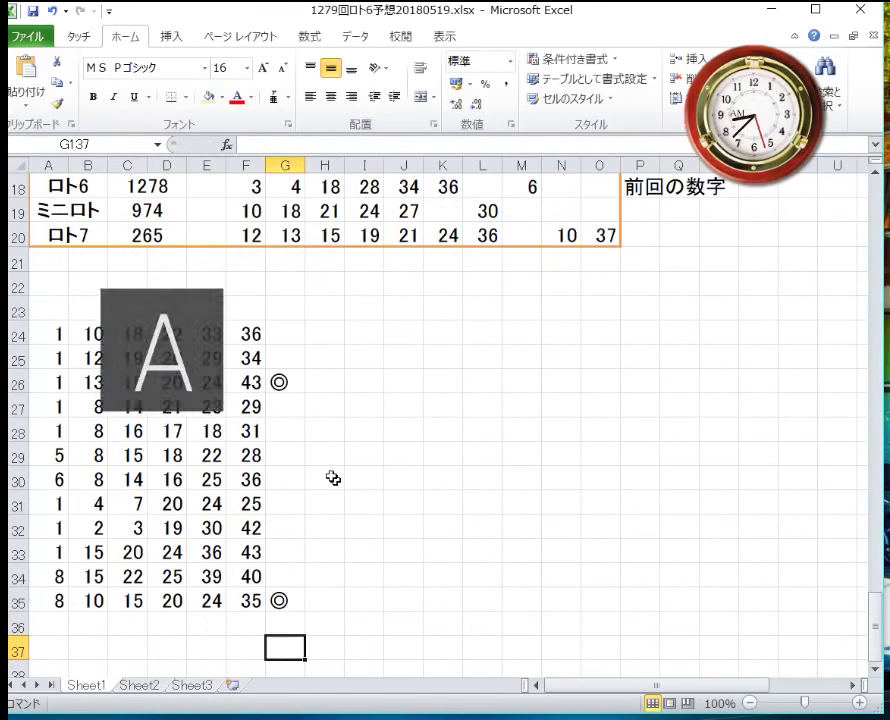